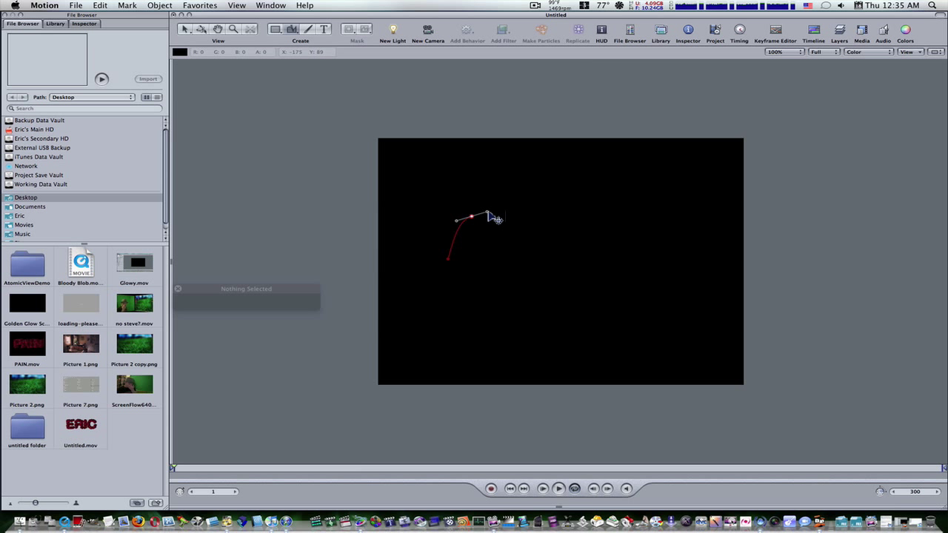
Draw an irregular closed Bezier shape with several curved arms in the middle of the canvas and return to the selection tool.
{"action": "left_click_drag", "start_coordinate": [527, 239], "coordinate": [545, 271]}
{"action": "left_click", "coordinate": [583, 238]}
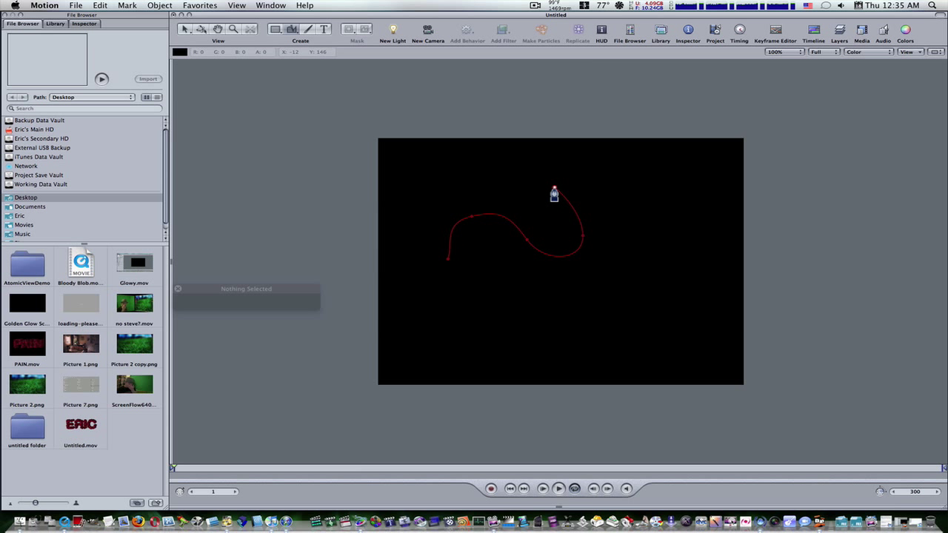
{"action": "left_click_drag", "start_coordinate": [556, 185], "coordinate": [585, 194]}
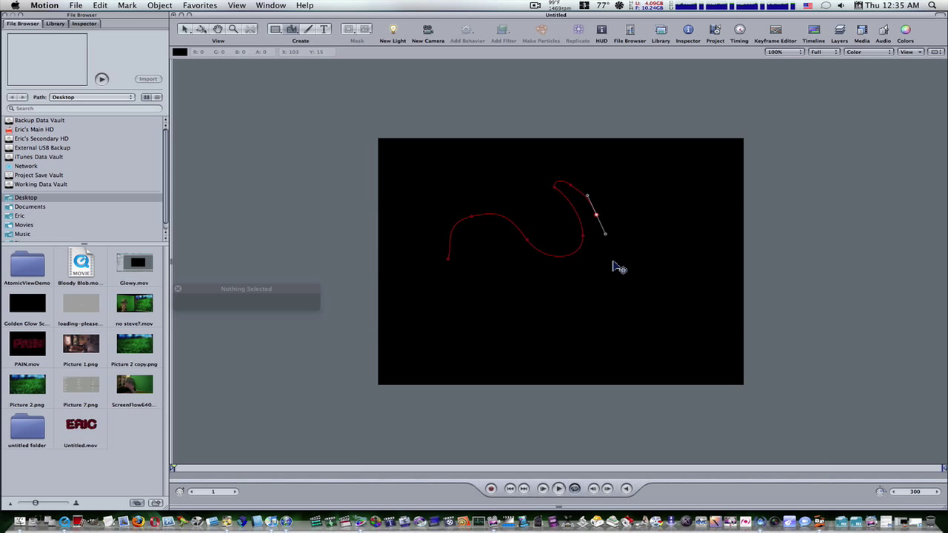
{"action": "left_click_drag", "start_coordinate": [593, 319], "coordinate": [598, 298]}
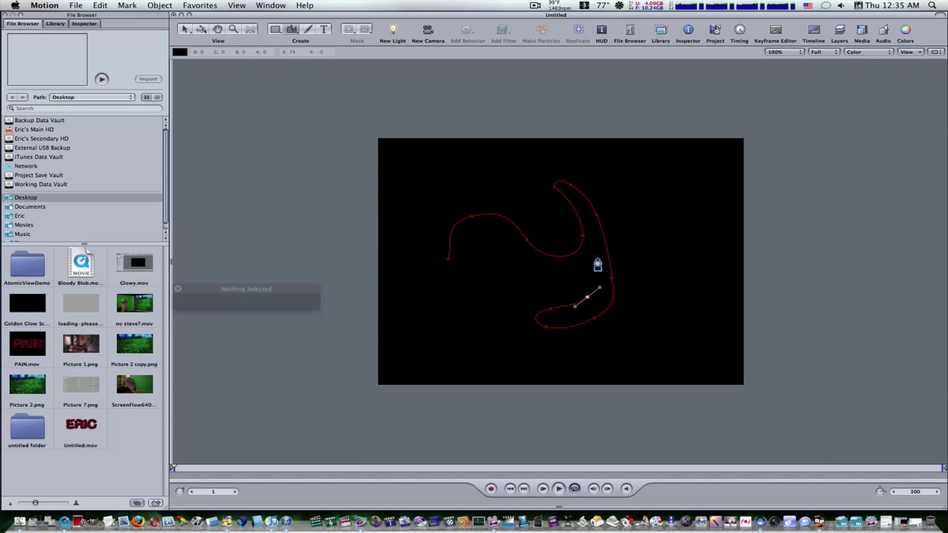
{"action": "left_click", "coordinate": [599, 259]}
{"action": "left_click_drag", "start_coordinate": [549, 279], "coordinate": [401, 274]}
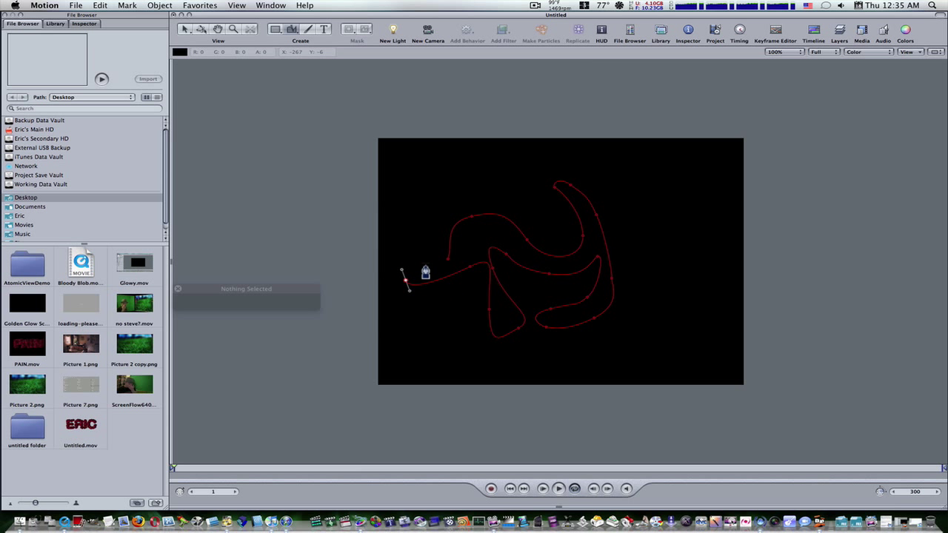
{"action": "left_click", "coordinate": [427, 264]}
{"action": "left_click", "coordinate": [446, 267]}
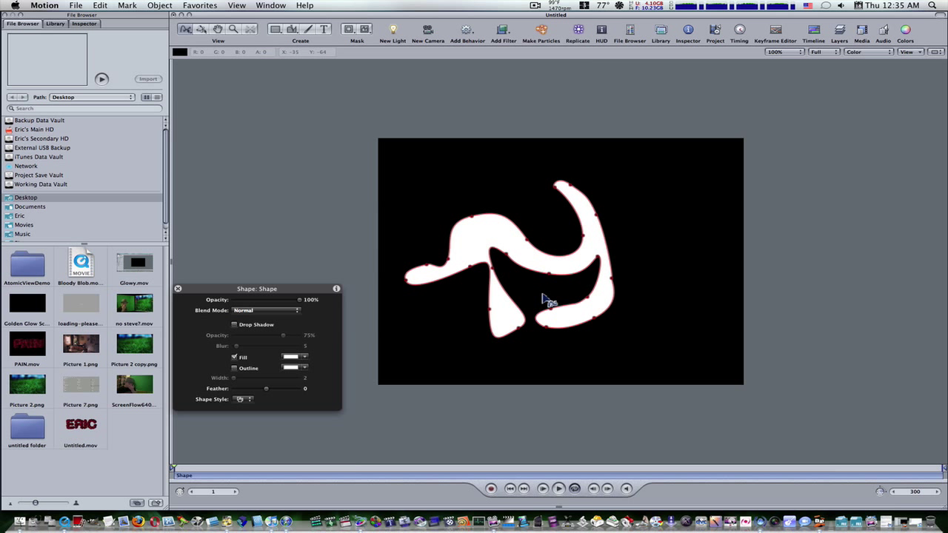
{"action": "key", "text": "s"}
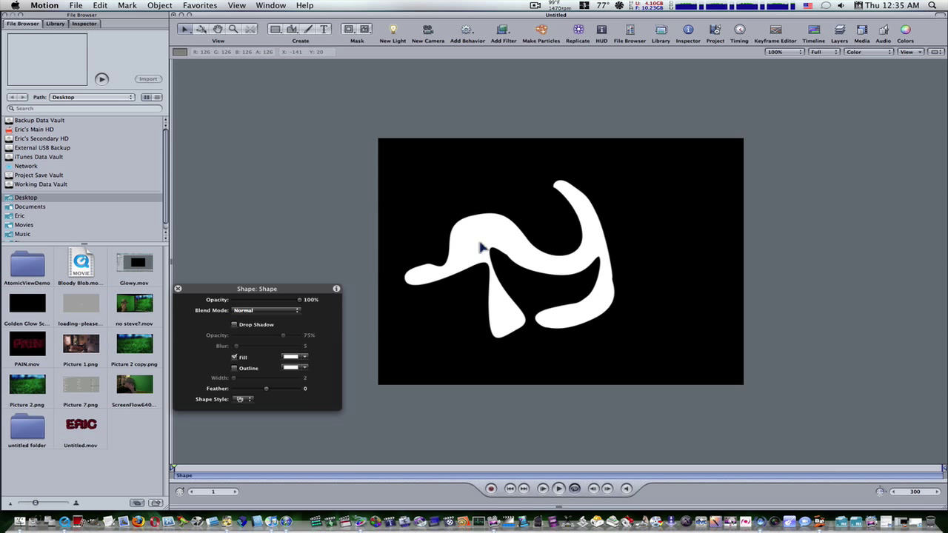
Turn off the shape's fill and give it a solid outline with a width of 4.
{"action": "left_click", "coordinate": [711, 32]}
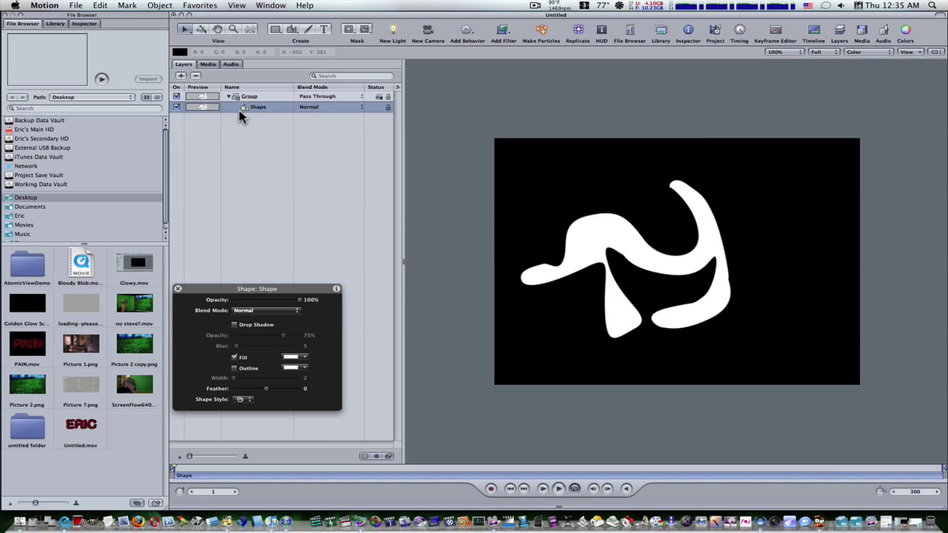
{"action": "left_click", "coordinate": [85, 23]}
{"action": "left_click", "coordinate": [106, 96]}
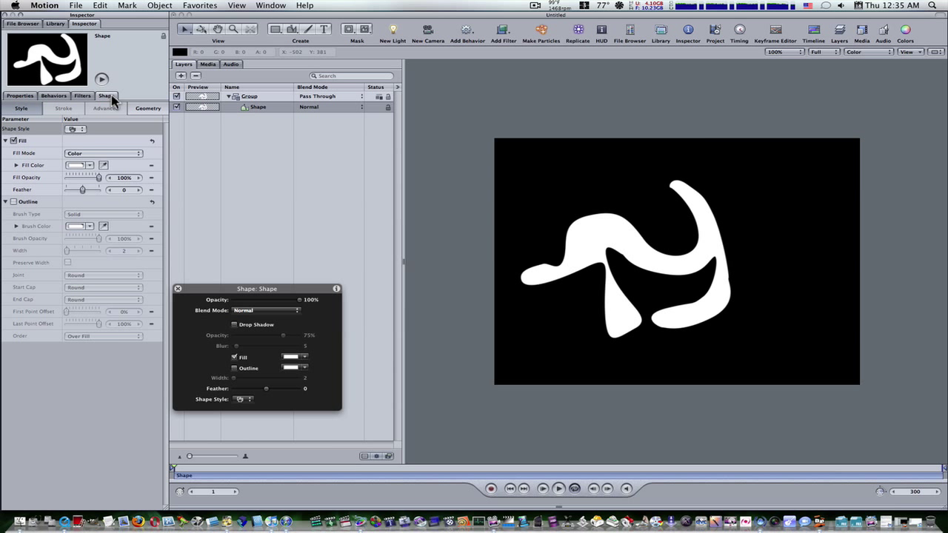
{"action": "left_click", "coordinate": [13, 141]}
{"action": "left_click", "coordinate": [13, 202]}
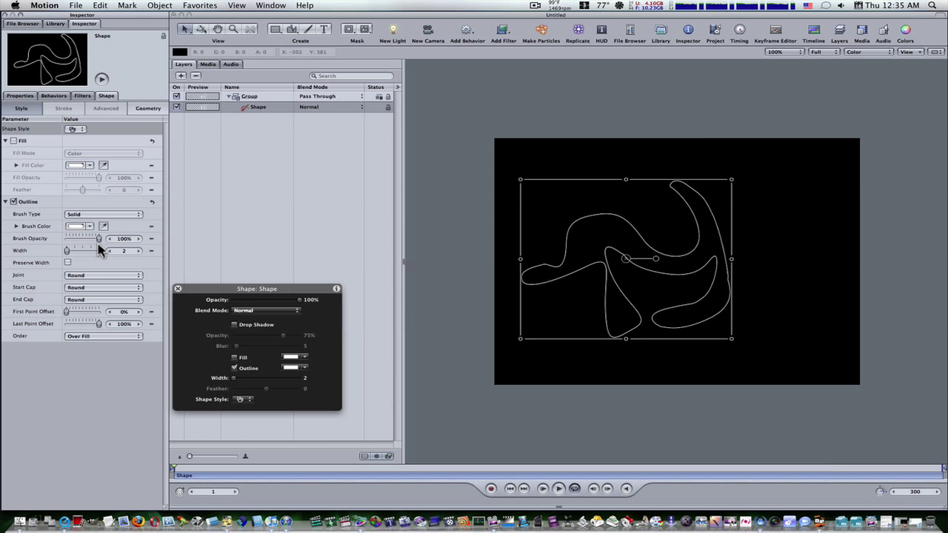
{"action": "left_click", "coordinate": [127, 250]}
{"action": "type", "text": "4"}
{"action": "key", "text": "Return"}
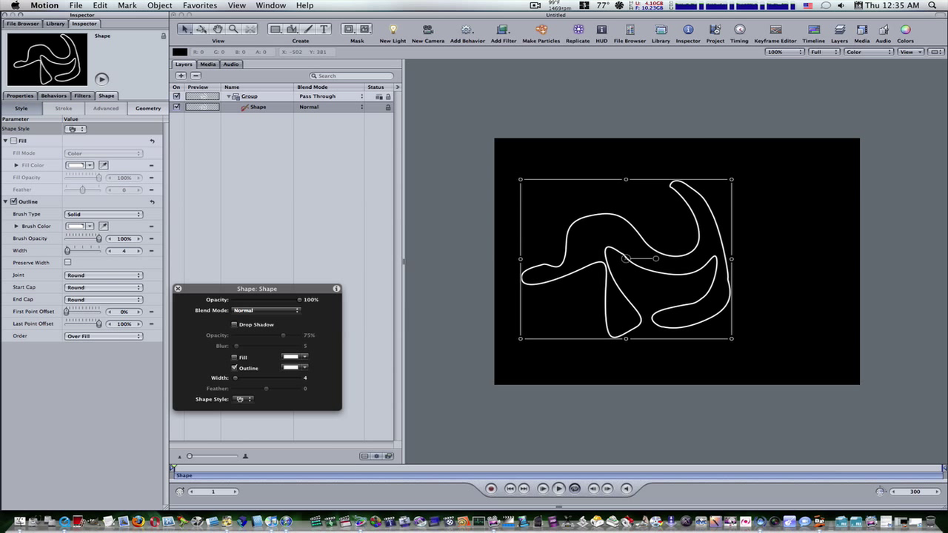
Replicate the outlined shape and set the replicator's shape to Wave.
{"action": "left_click", "coordinate": [215, 110]}
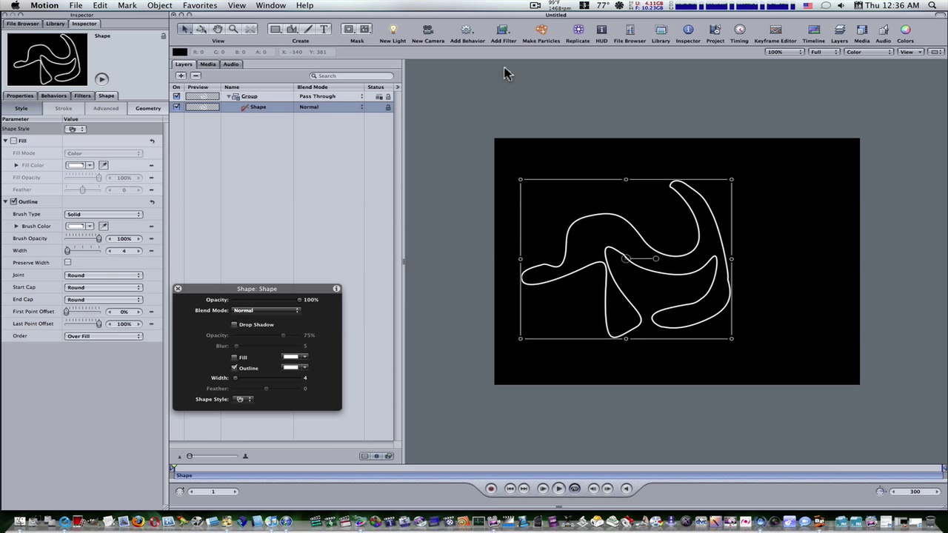
{"action": "left_click", "coordinate": [578, 31]}
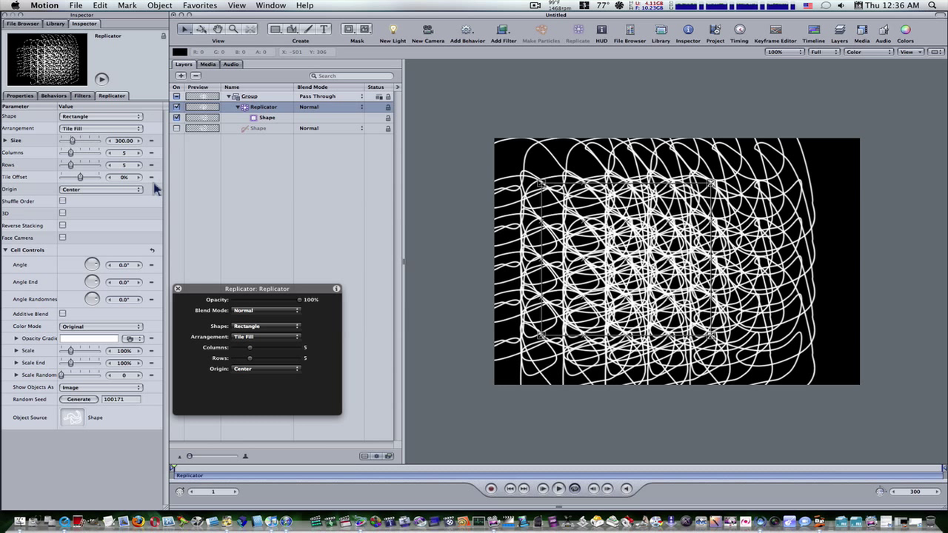
{"action": "left_click", "coordinate": [103, 118]}
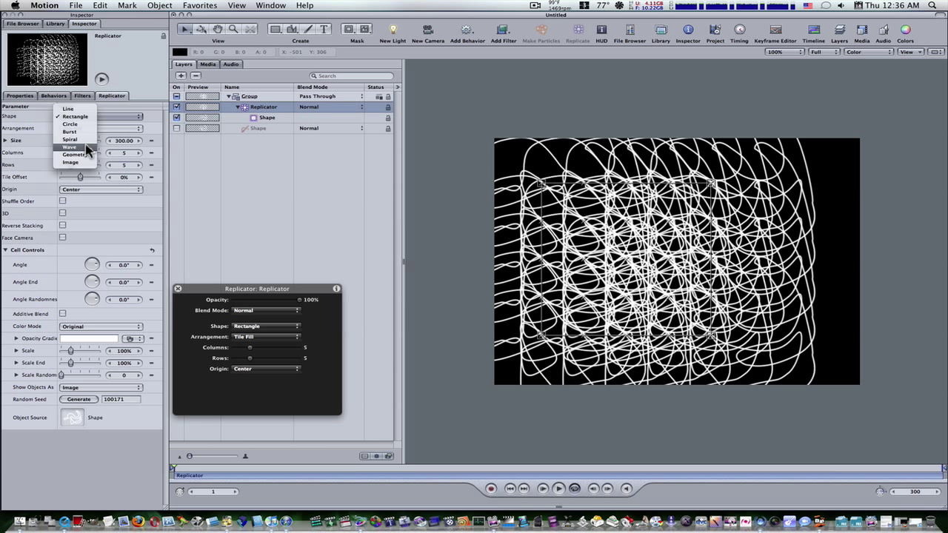
{"action": "left_click", "coordinate": [86, 147]}
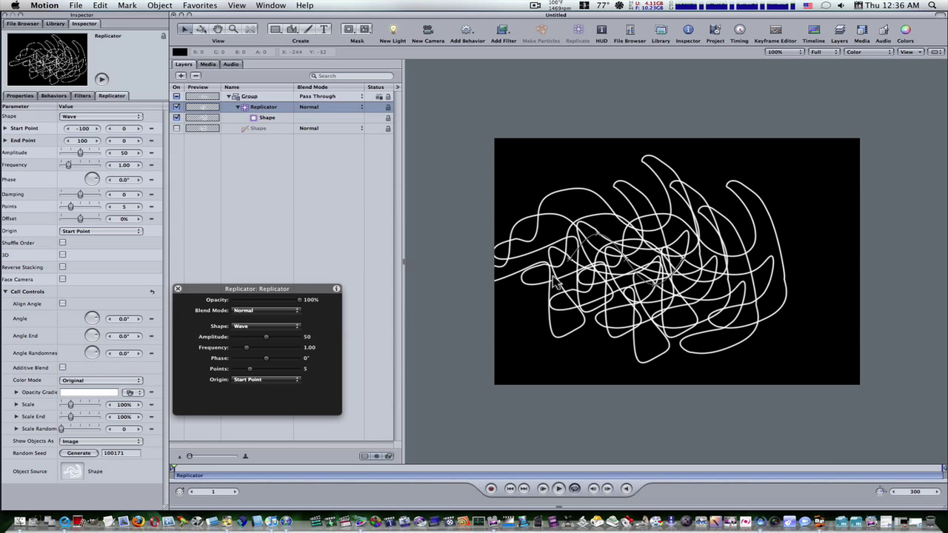
Stretch the wave's start and end points beyond the canvas's left and right edges and enable Align Angle for the copies.
{"action": "left_click_drag", "start_coordinate": [568, 269], "coordinate": [479, 262]}
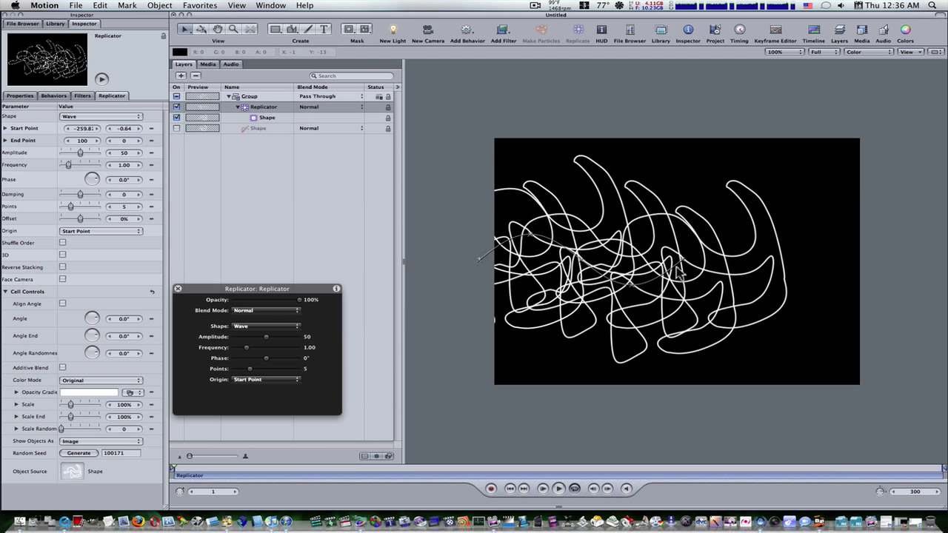
{"action": "left_click_drag", "start_coordinate": [682, 258], "coordinate": [874, 252]}
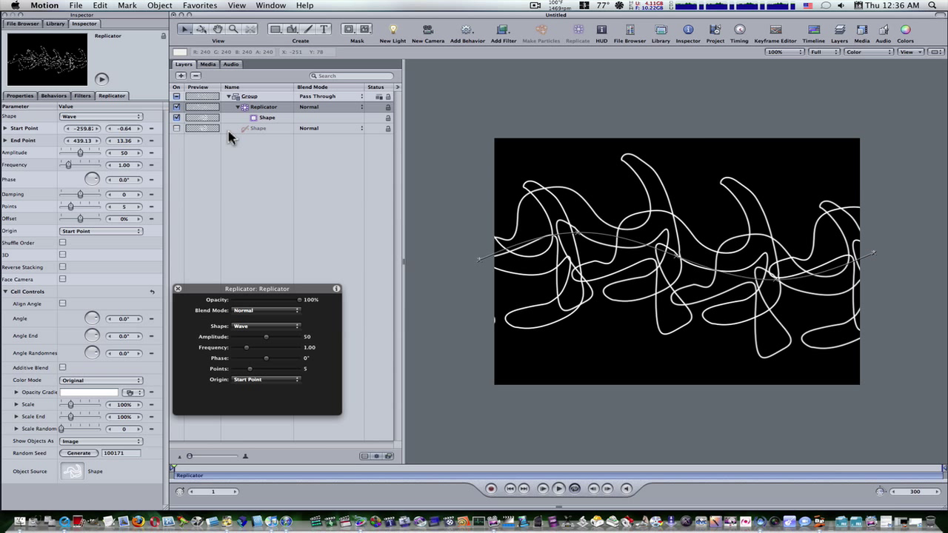
{"action": "left_click", "coordinate": [63, 303]}
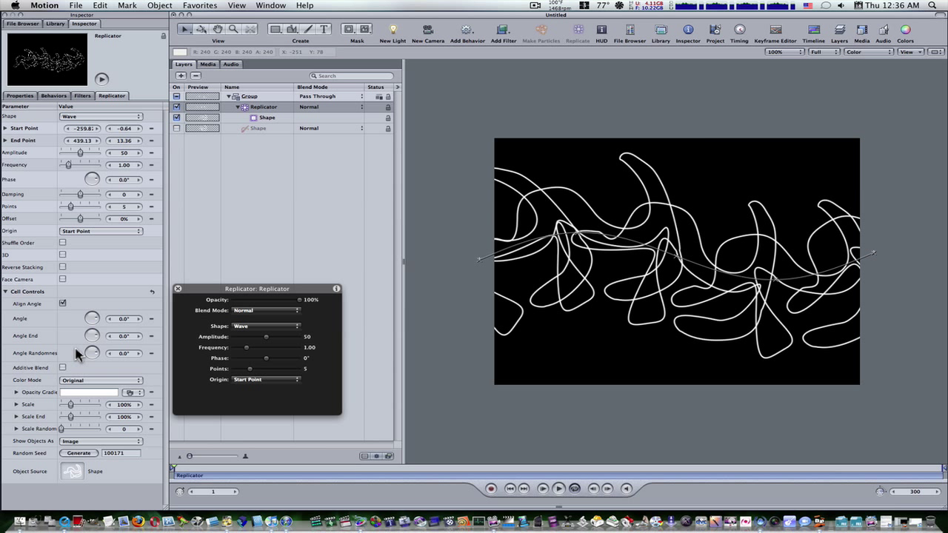
Set the replicator's cell scale to 40% and its number of points to 350.
{"action": "double_click", "coordinate": [119, 405]}
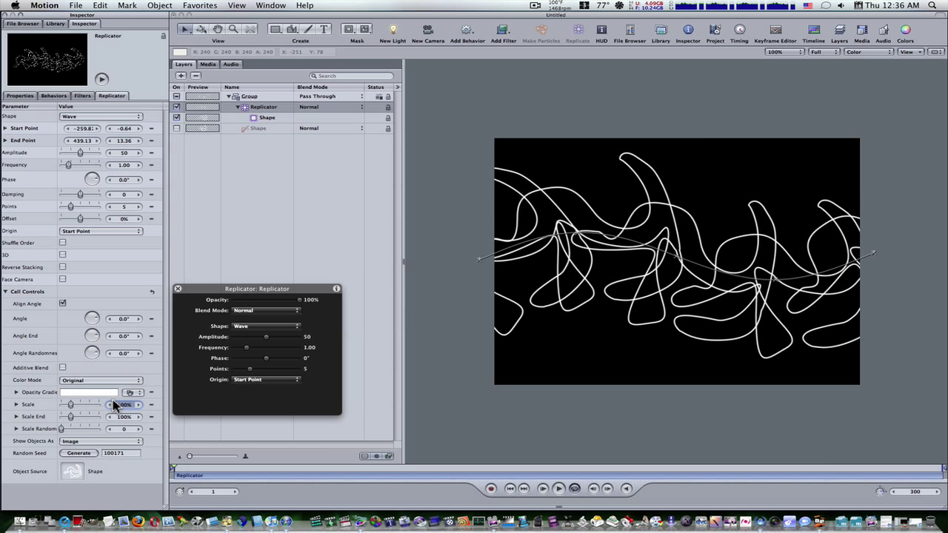
{"action": "type", "text": "40"}
{"action": "key", "text": "Return"}
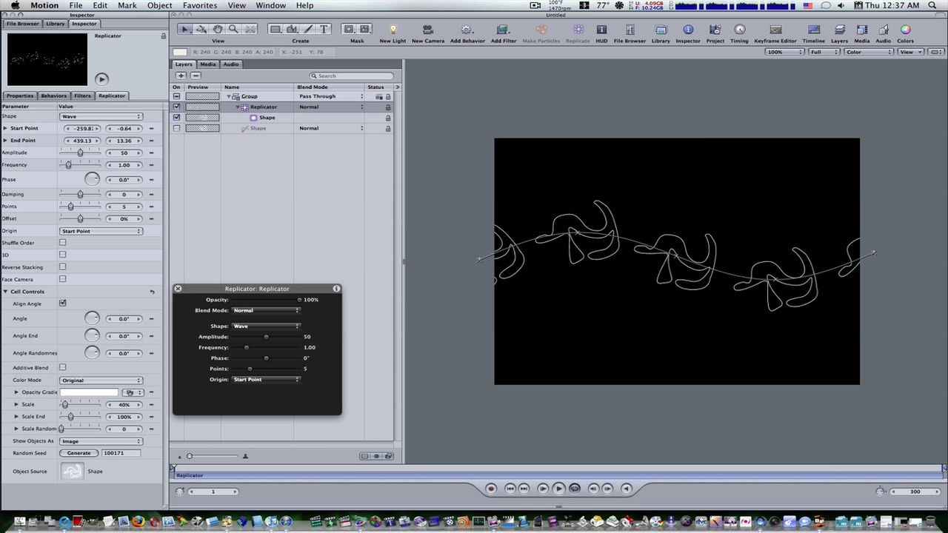
{"action": "key", "text": "super+Tab"}
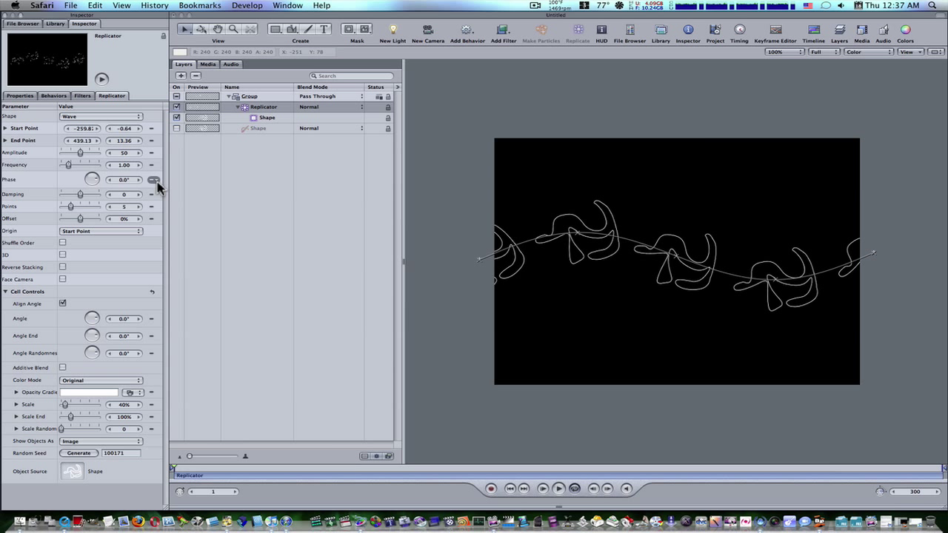
{"action": "left_click", "coordinate": [123, 208]}
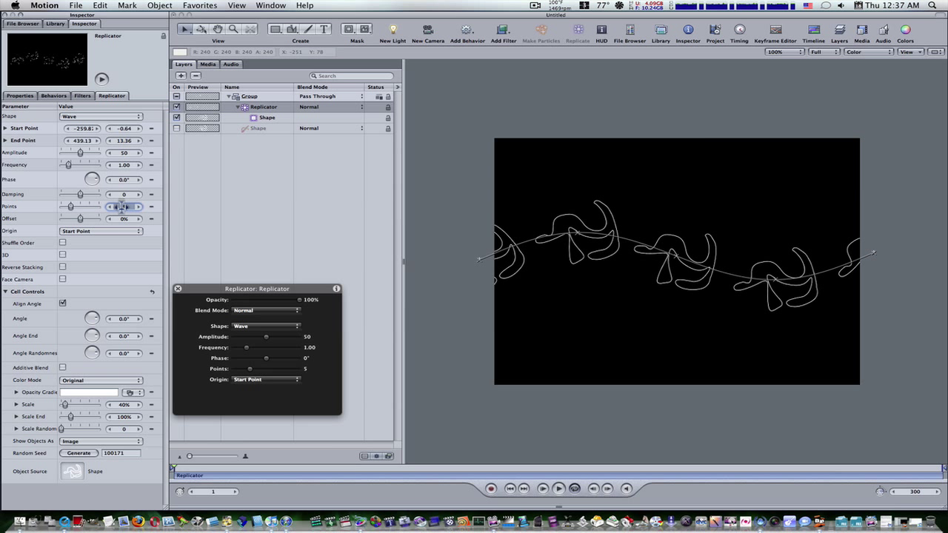
{"action": "type", "text": "350"}
{"action": "key", "text": "Return"}
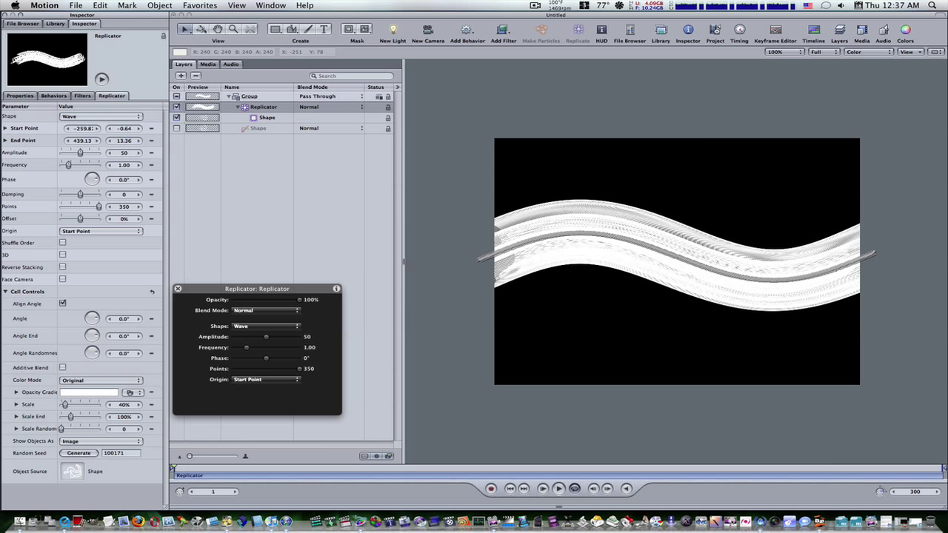
Add a Gaussian Blur filter with an amount of 3 to the original source shape.
{"action": "left_click", "coordinate": [219, 130]}
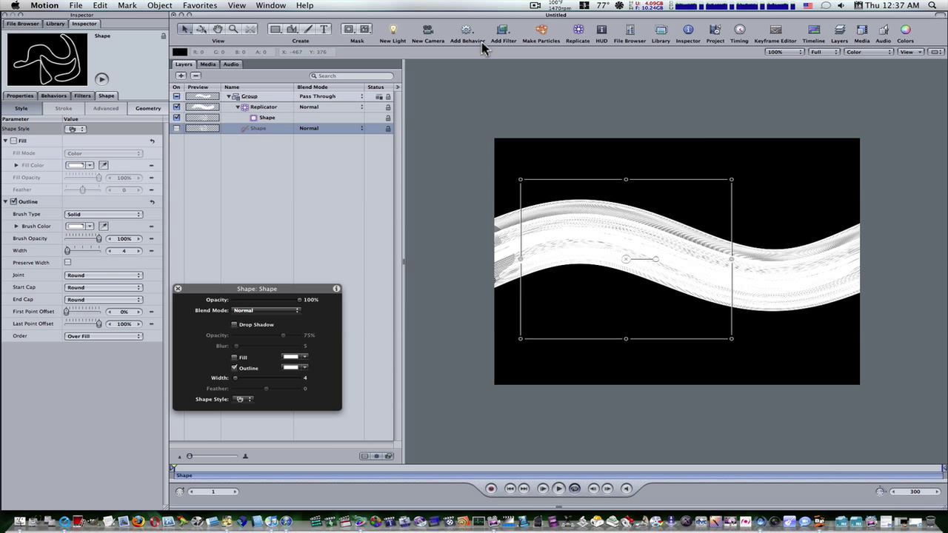
{"action": "left_click", "coordinate": [506, 31]}
{"action": "mouse_move", "coordinate": [514, 41]}
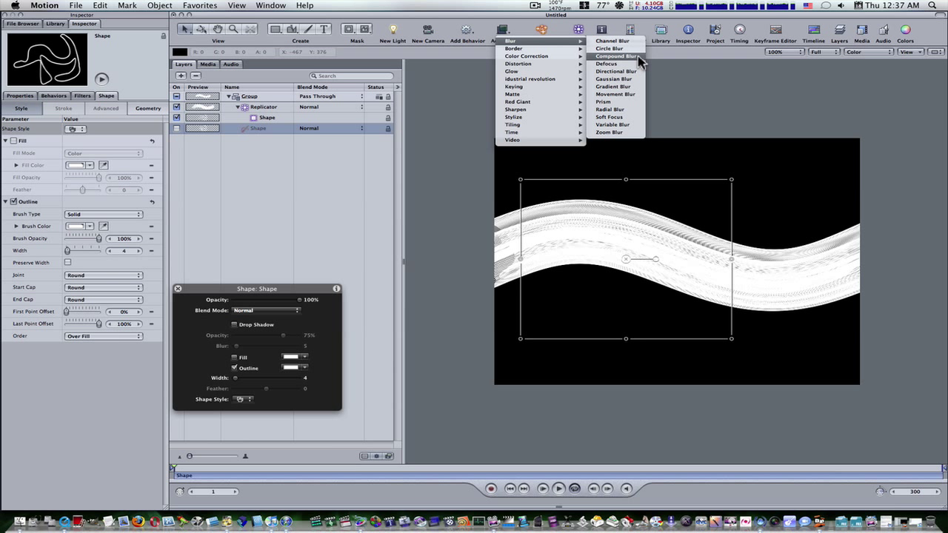
{"action": "left_click", "coordinate": [629, 80]}
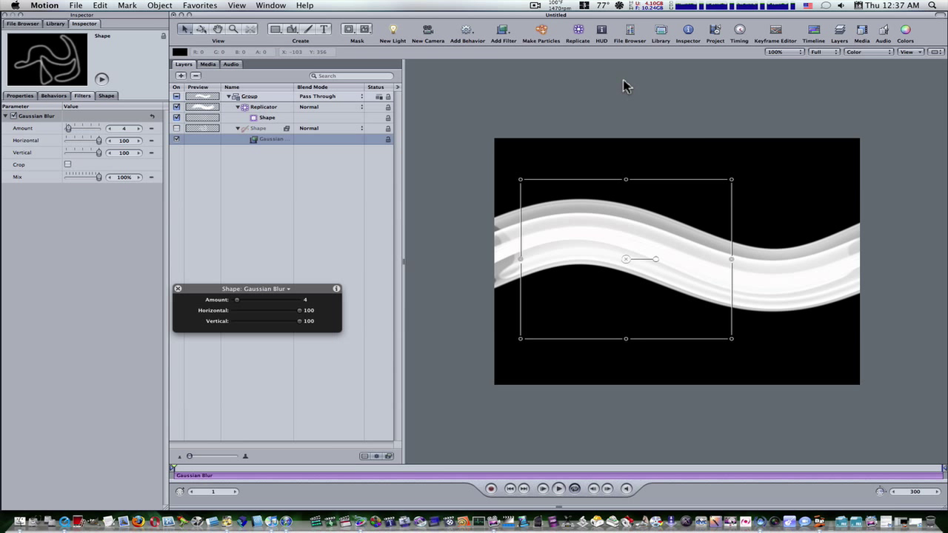
{"action": "left_click", "coordinate": [109, 128]}
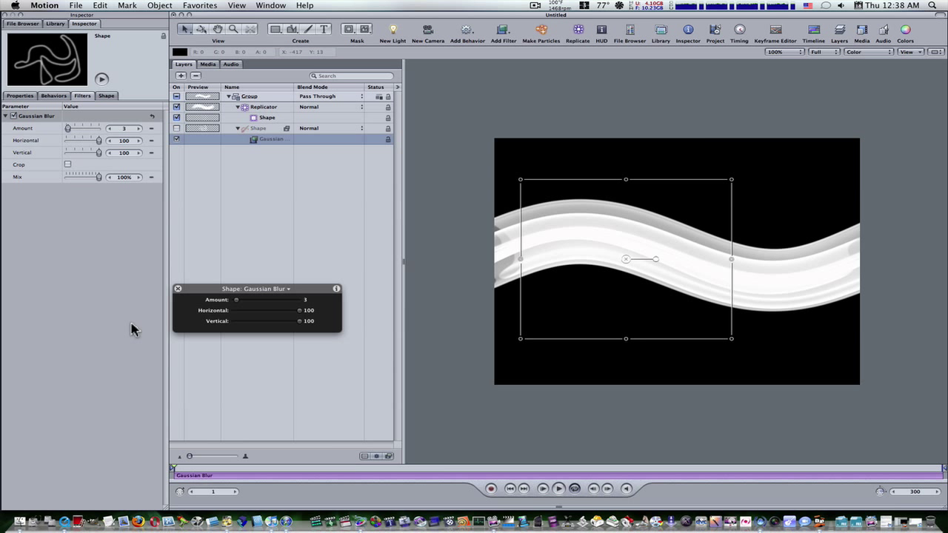
Set the replicator's color mode to Colorize in its cell controls.
{"action": "left_click", "coordinate": [214, 108]}
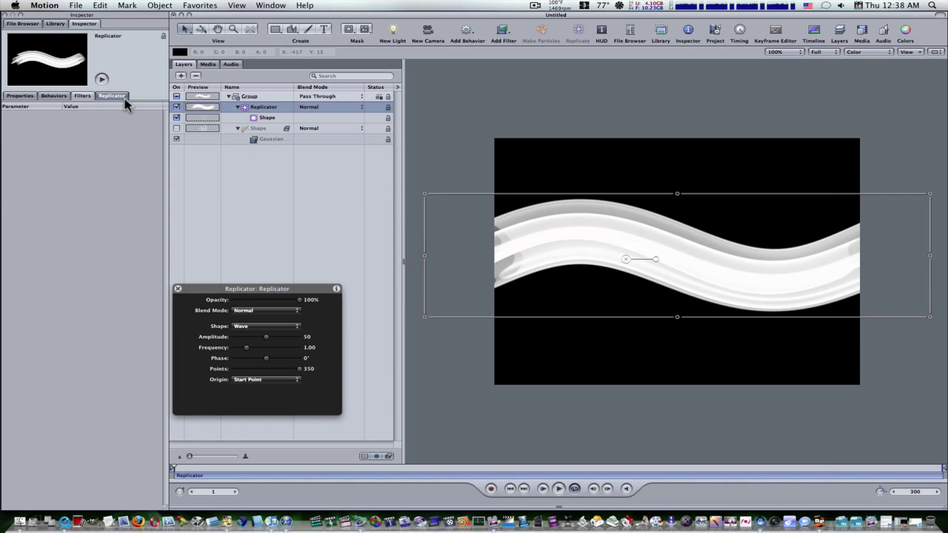
{"action": "left_click", "coordinate": [123, 97]}
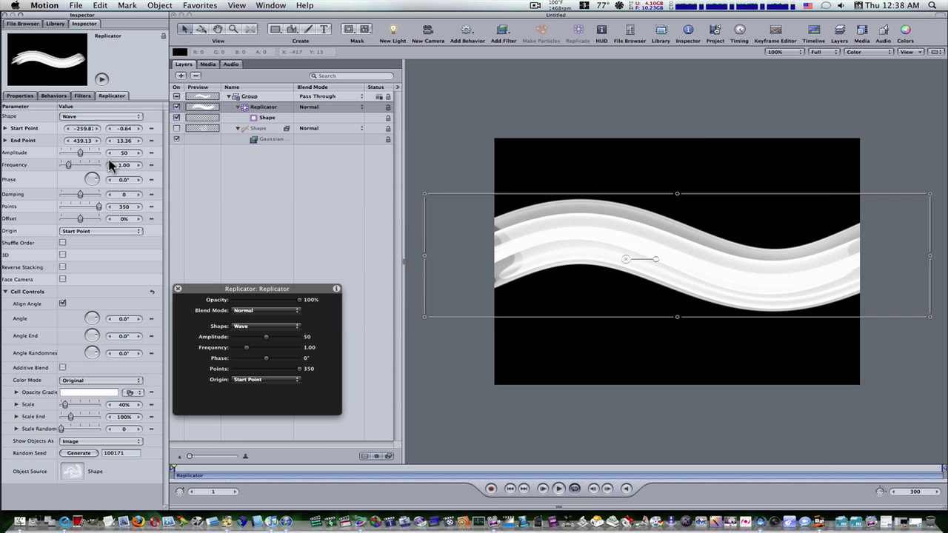
{"action": "left_click", "coordinate": [108, 381]}
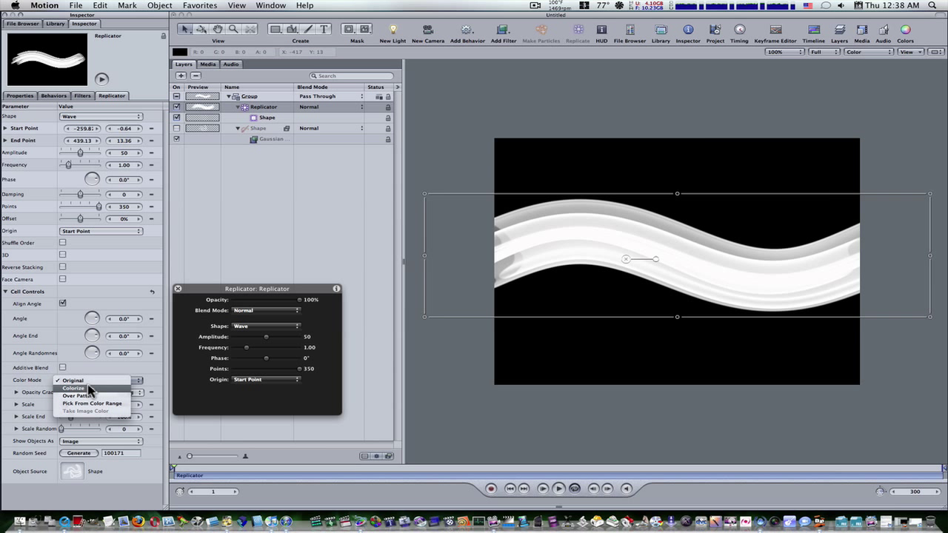
{"action": "left_click", "coordinate": [74, 388]}
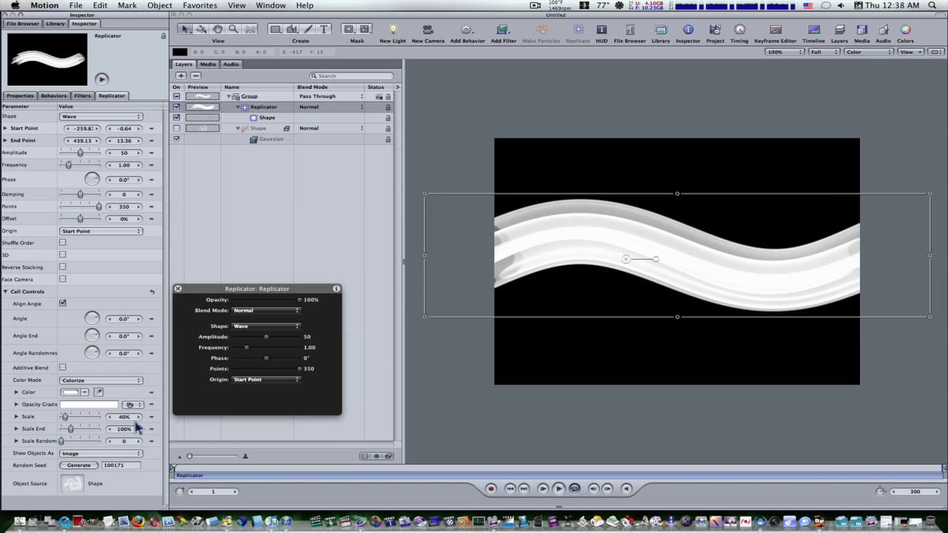
Set the replicator's cell color to red 0.50, green 0.16 and blue 0.
{"action": "left_click", "coordinate": [16, 392]}
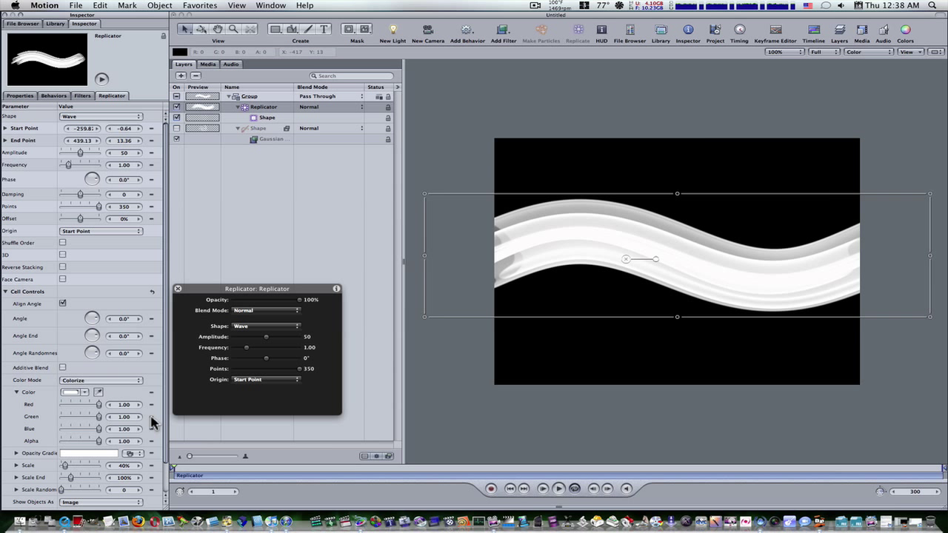
{"action": "left_click", "coordinate": [125, 405]}
{"action": "type", "text": ".50"}
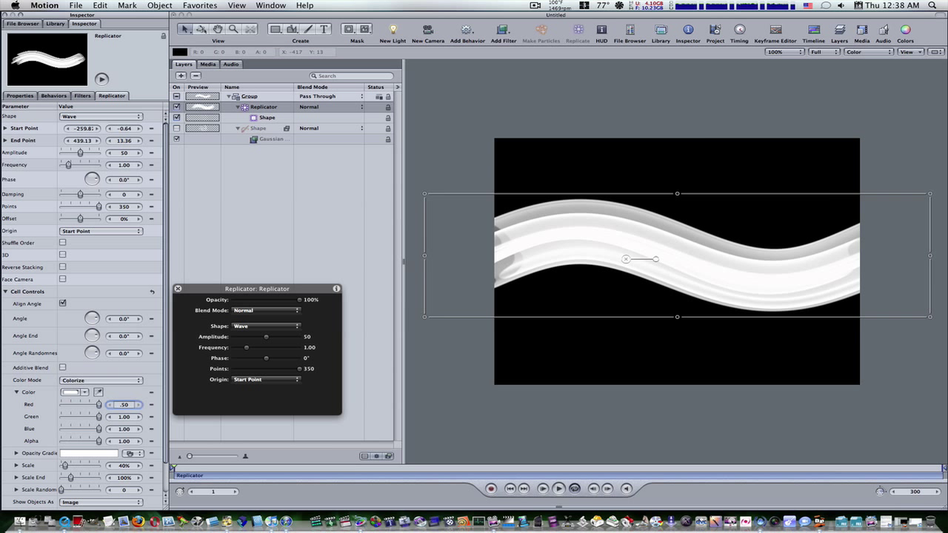
{"action": "left_click", "coordinate": [126, 417]}
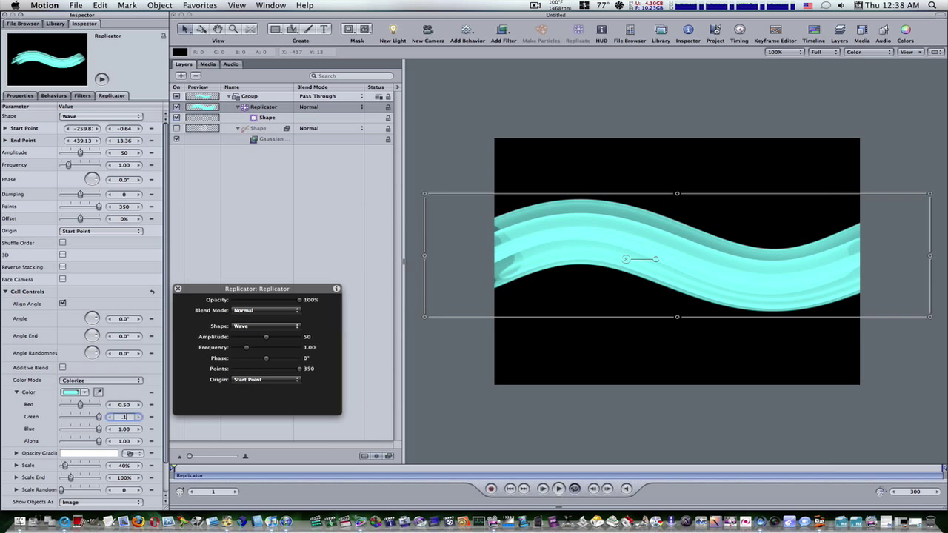
{"action": "left_click", "coordinate": [126, 429]}
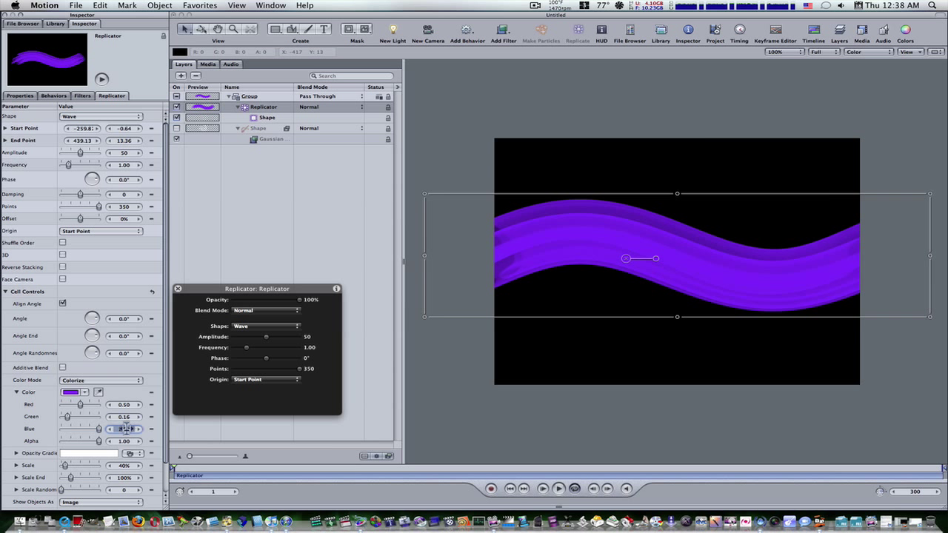
{"action": "type", "text": "0"}
{"action": "key", "text": "Return"}
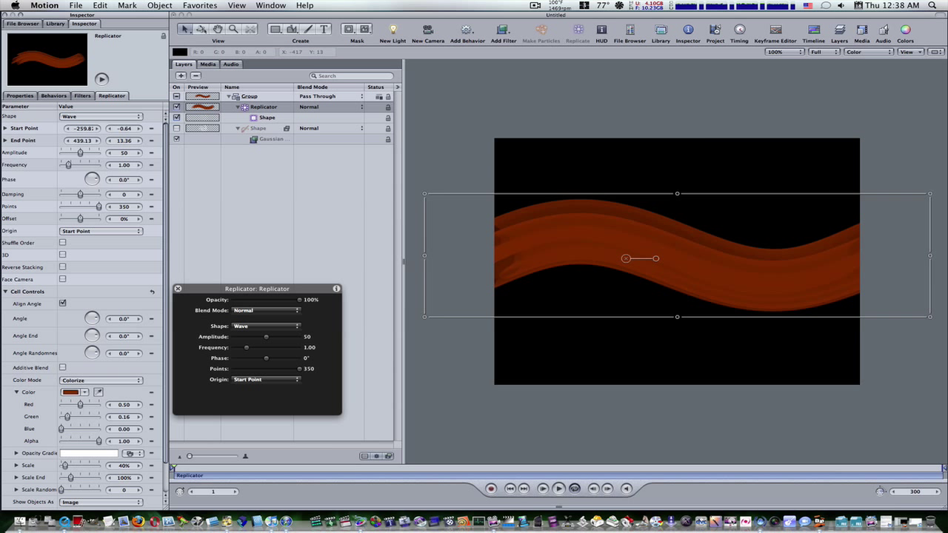
Turn on additive blending in the replicator's cell controls.
{"action": "left_click", "coordinate": [63, 368]}
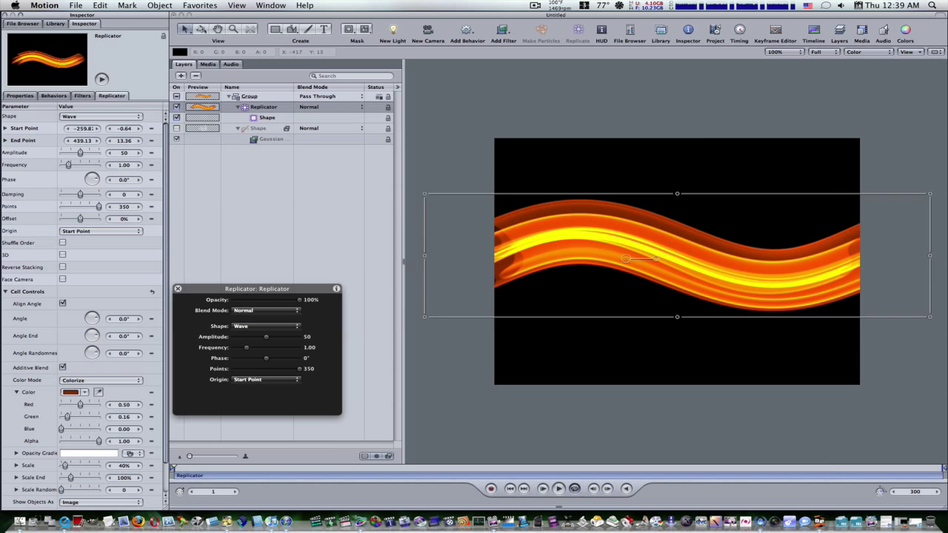
Try turning on the original source shape's fill, and switch it back off.
{"action": "left_click", "coordinate": [247, 130]}
{"action": "left_click", "coordinate": [14, 140]}
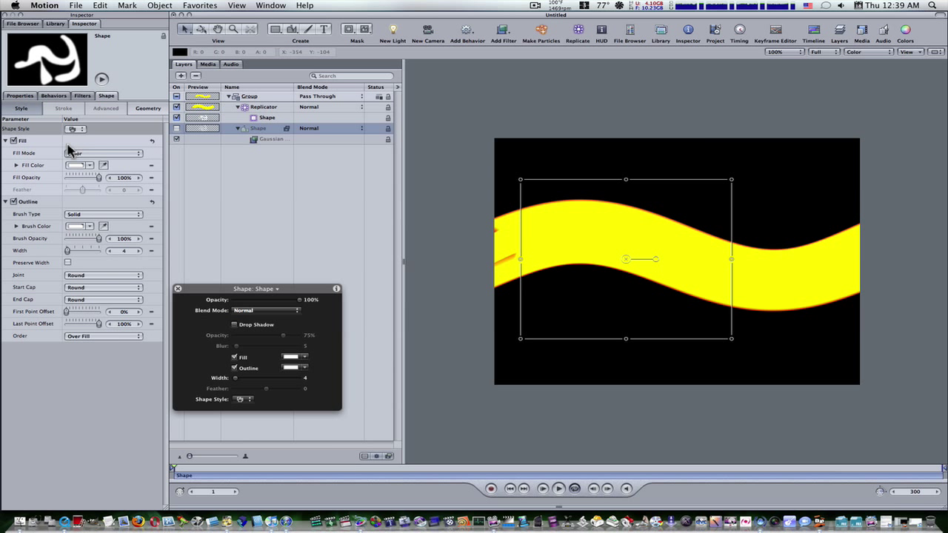
{"action": "left_click", "coordinate": [13, 141]}
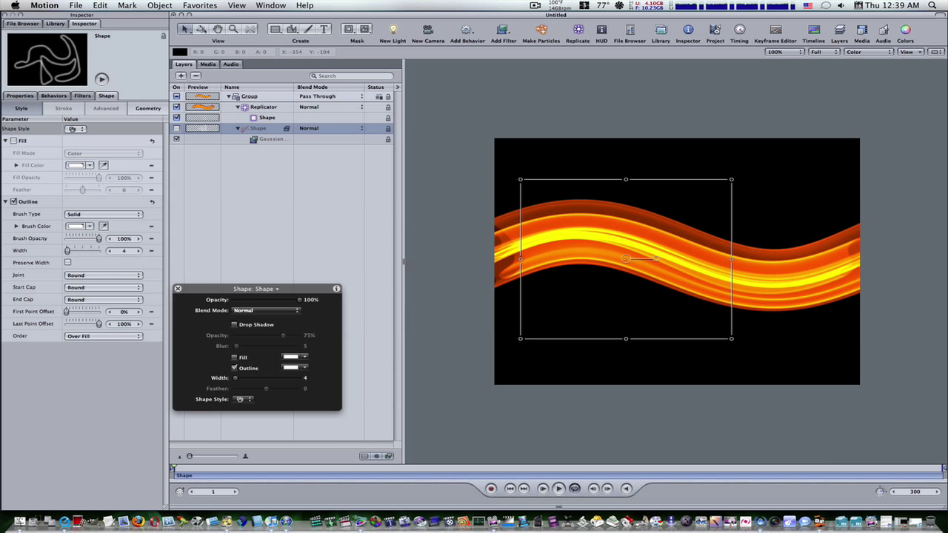
Set the replicator's cell Angle End to 270°.
{"action": "left_click", "coordinate": [227, 108]}
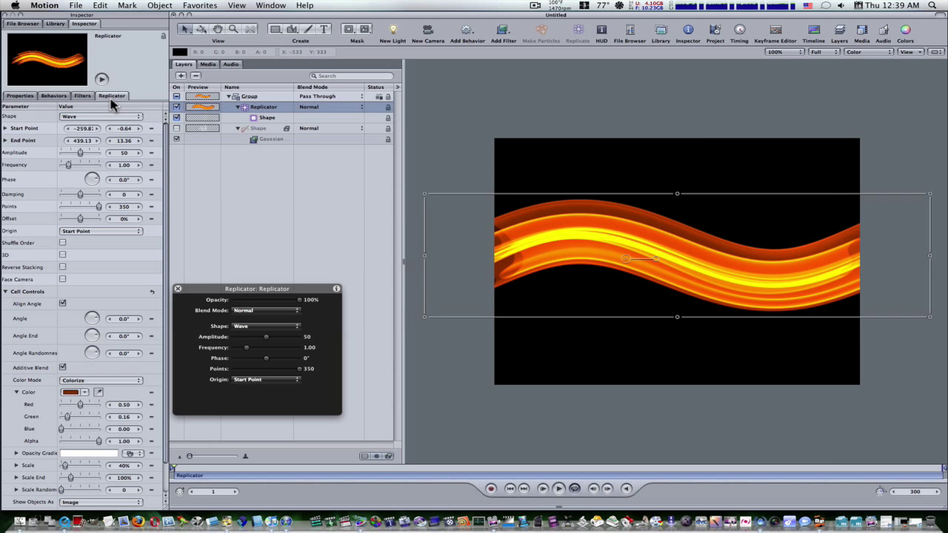
{"action": "left_click", "coordinate": [120, 335]}
{"action": "type", "text": "2"}
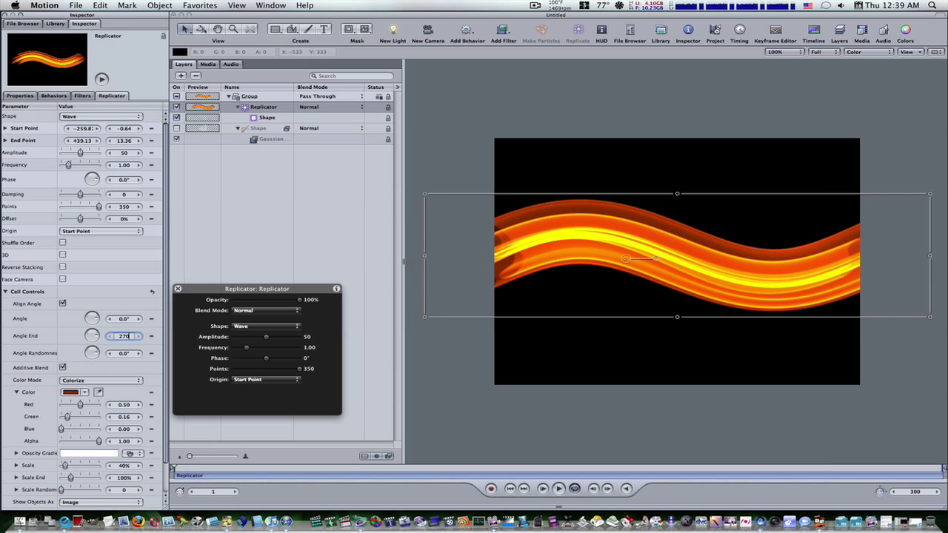
{"action": "type", "text": "70"}
{"action": "key", "text": "Return"}
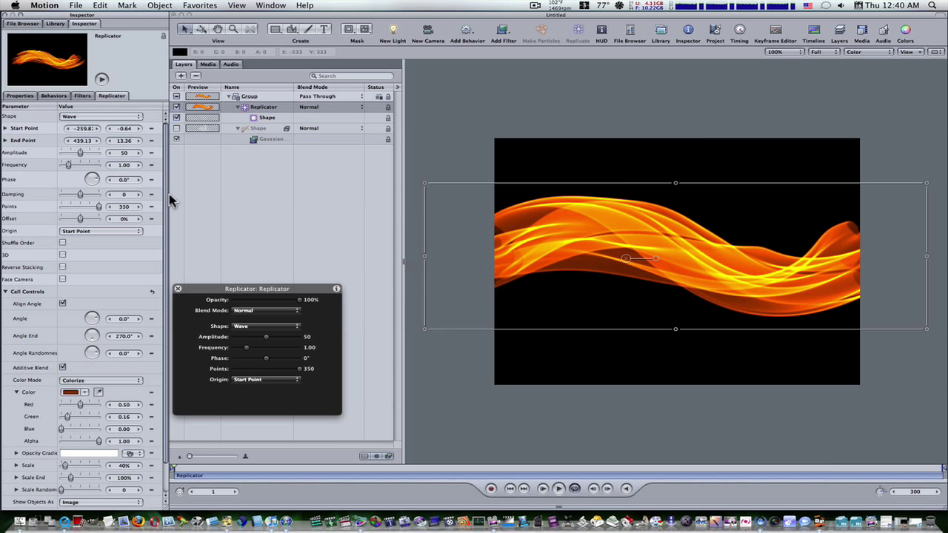
Apply a Rate behavior of about -40° to the replicator cell's Angle parameter and preview the animation.
{"action": "right_click", "coordinate": [43, 318]}
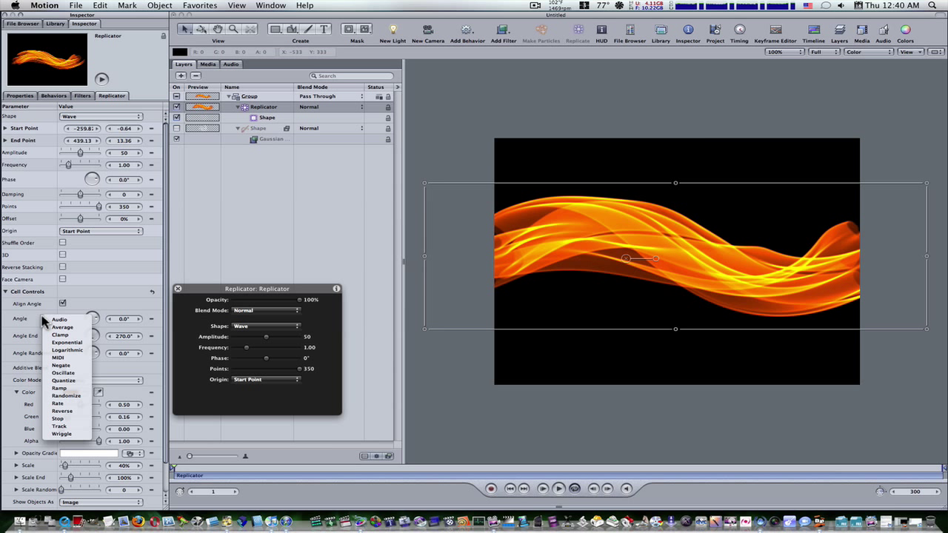
{"action": "left_click", "coordinate": [62, 404]}
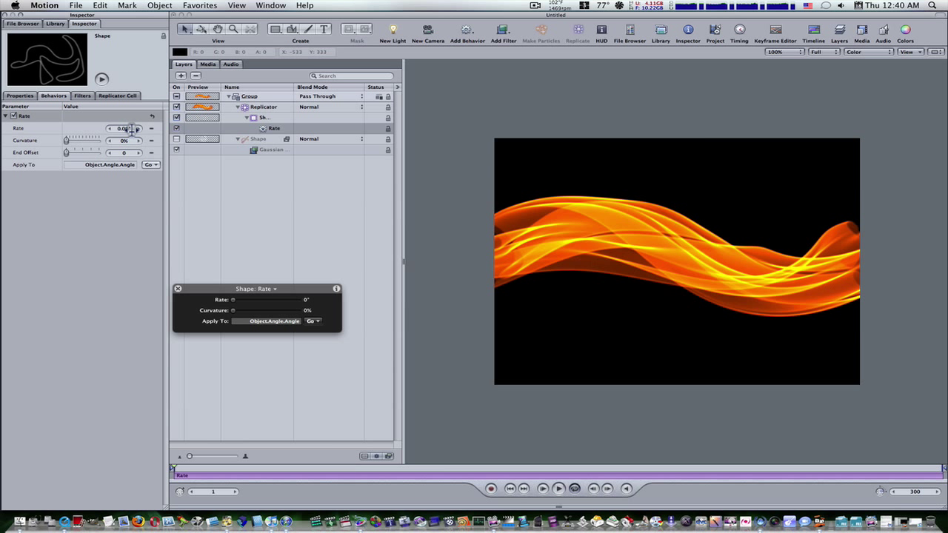
{"action": "left_click", "coordinate": [131, 128]}
{"action": "type", "text": "-40"}
{"action": "key", "text": "Return"}
{"action": "left_click_drag", "start_coordinate": [131, 128], "coordinate": [130, 129]}
{"action": "left_click", "coordinate": [555, 490]}
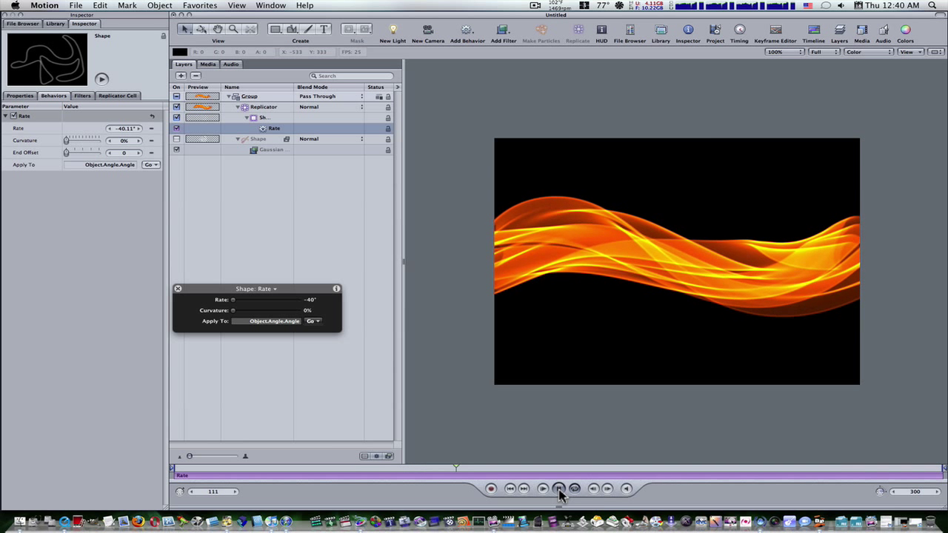
{"action": "left_click", "coordinate": [559, 491]}
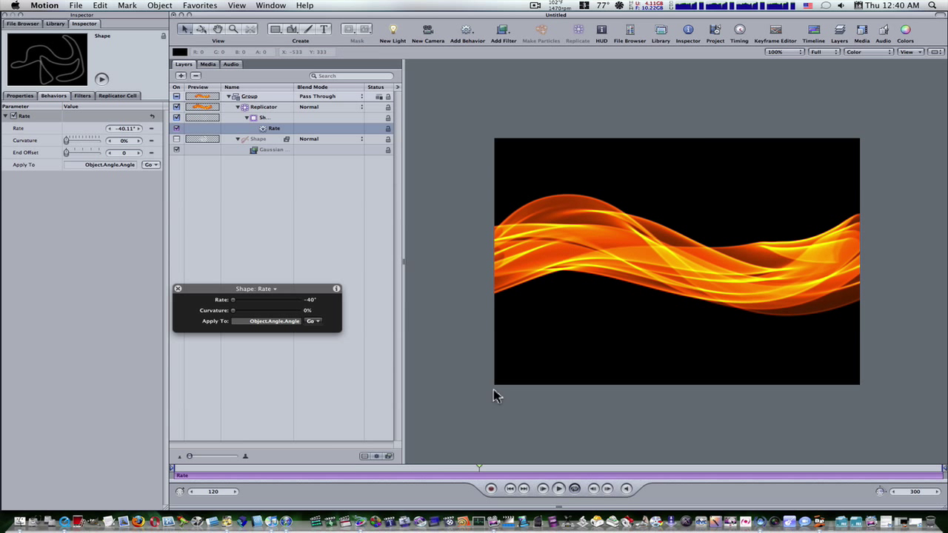
Stretch the group horizontally beyond the frame, reposition it across the canvas and preview the animation.
{"action": "left_click", "coordinate": [247, 97]}
{"action": "left_click_drag", "start_coordinate": [423, 260], "coordinate": [251, 261]}
{"action": "left_click_drag", "start_coordinate": [550, 274], "coordinate": [642, 277]}
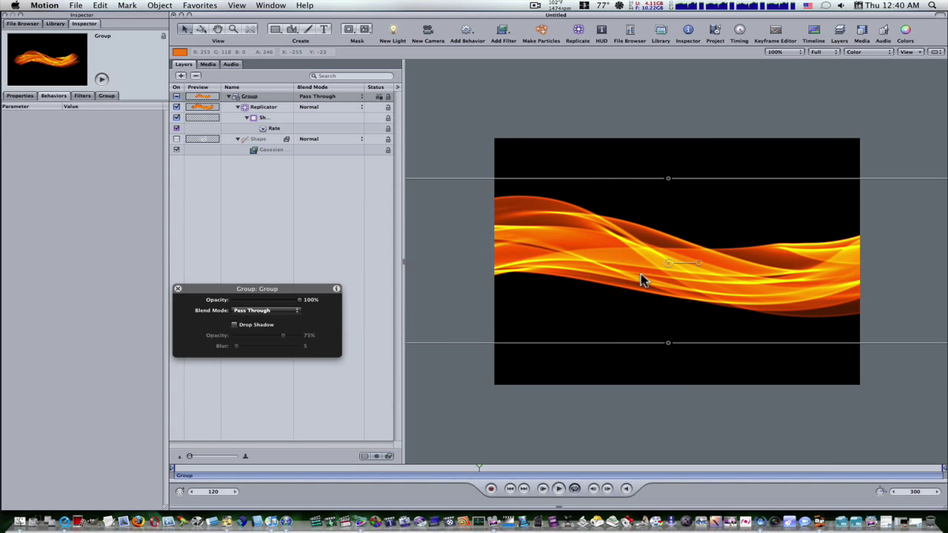
{"action": "left_click", "coordinate": [559, 490]}
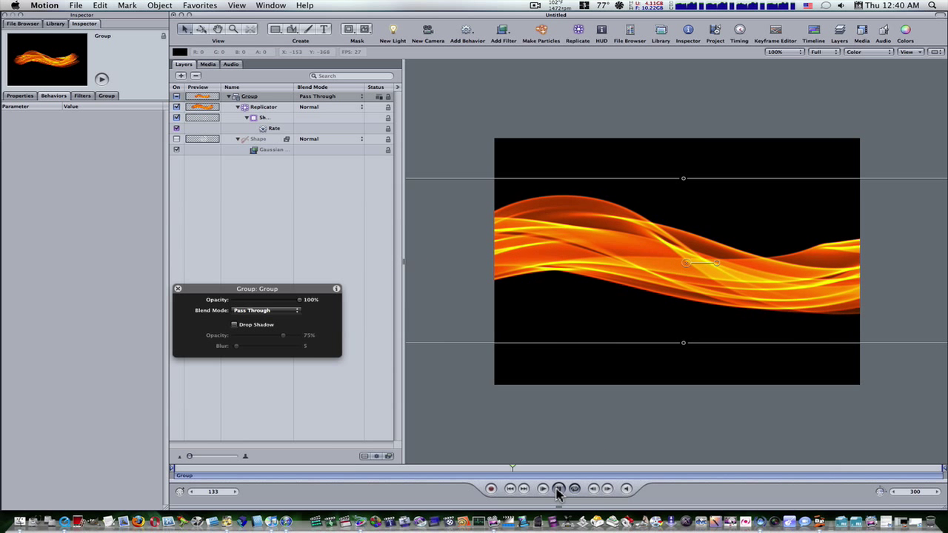
{"action": "left_click", "coordinate": [559, 490]}
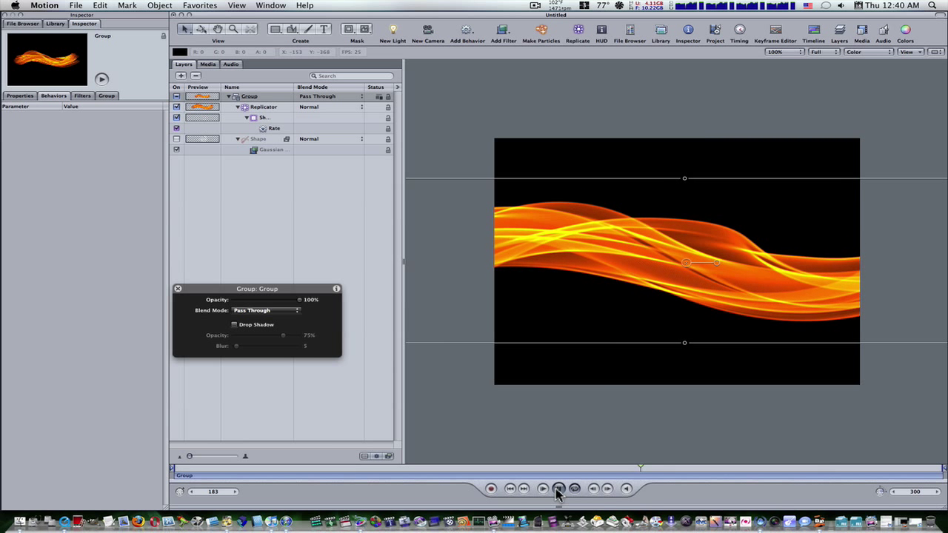
Change the replicator's shape to Spiral with 118 points per arm.
{"action": "left_click", "coordinate": [249, 109]}
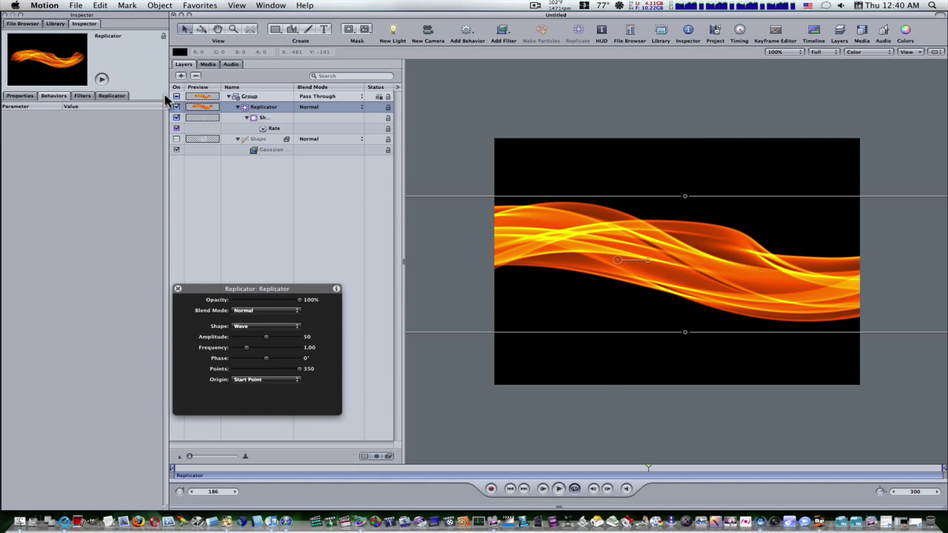
{"action": "left_click", "coordinate": [118, 96]}
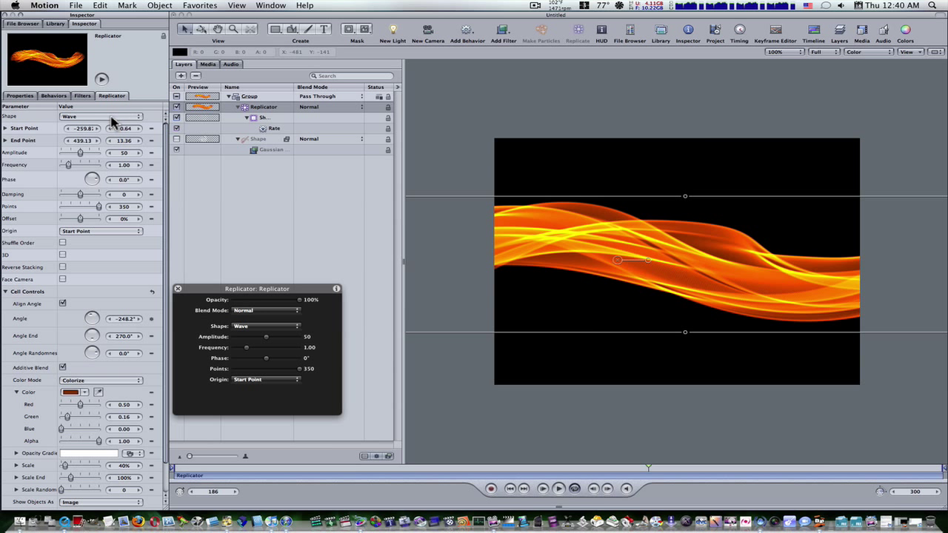
{"action": "left_click", "coordinate": [111, 119]}
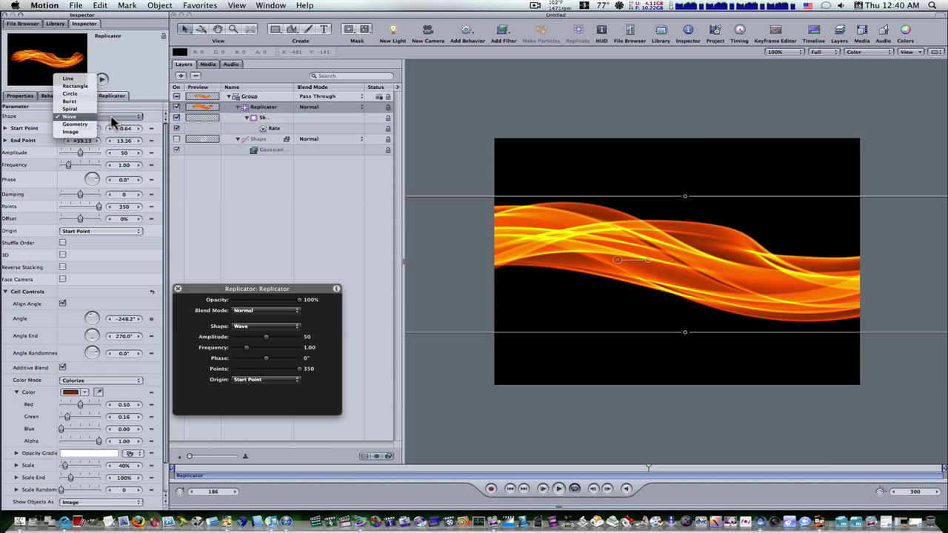
{"action": "left_click", "coordinate": [69, 109]}
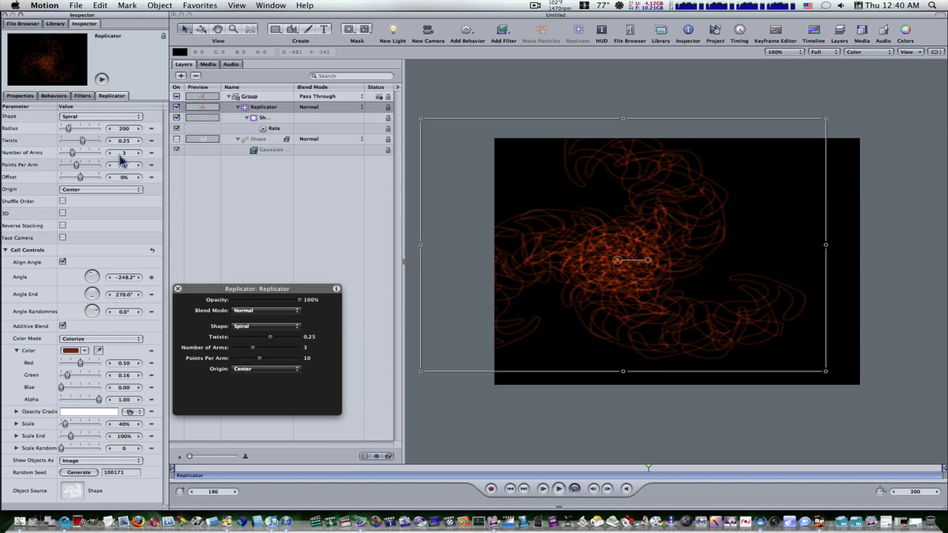
{"action": "left_click_drag", "start_coordinate": [123, 164], "coordinate": [186, 168]}
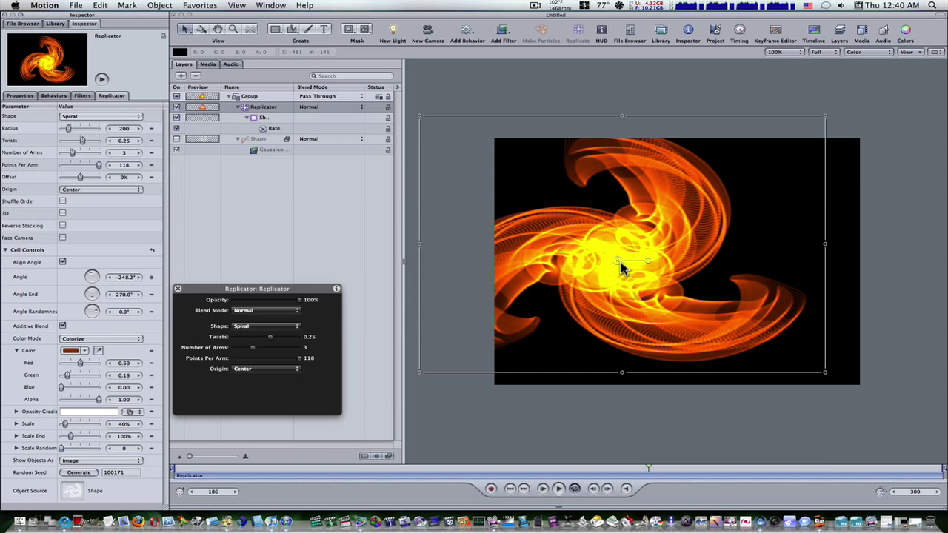
Move the spiral replicator to the center of the canvas and preview its animation.
{"action": "left_click_drag", "start_coordinate": [626, 261], "coordinate": [674, 270]}
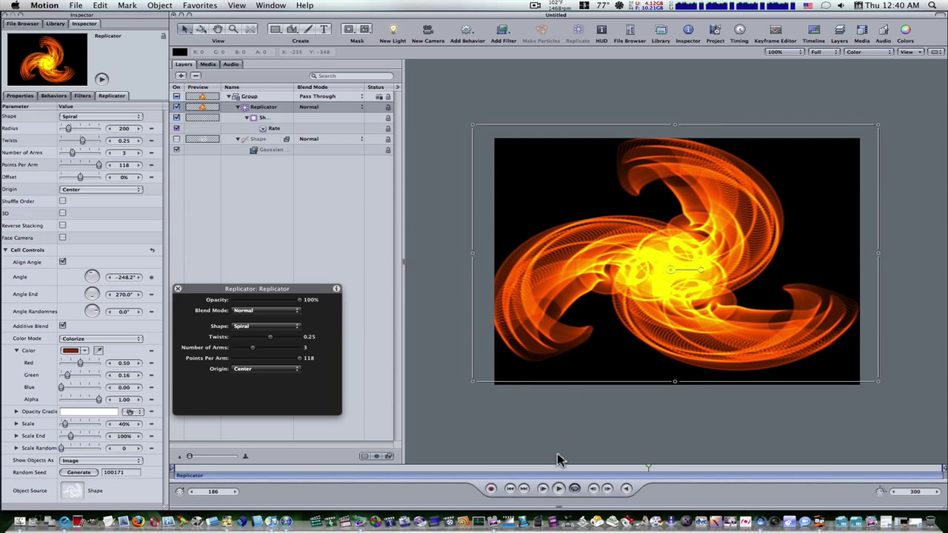
{"action": "left_click", "coordinate": [559, 489]}
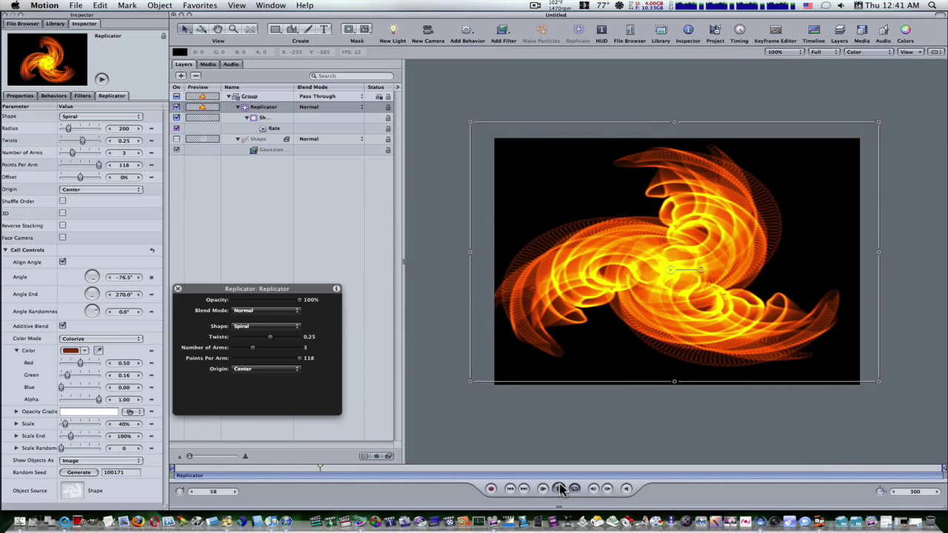
{"action": "left_click", "coordinate": [560, 488]}
Change the replicator's shape to Burst and preview the animation.
{"action": "left_click", "coordinate": [81, 117]}
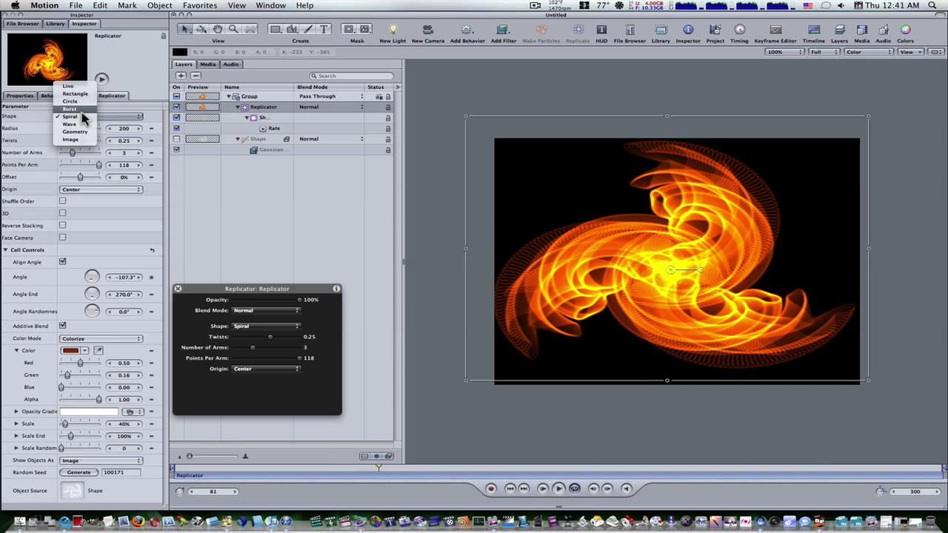
{"action": "left_click", "coordinate": [71, 109]}
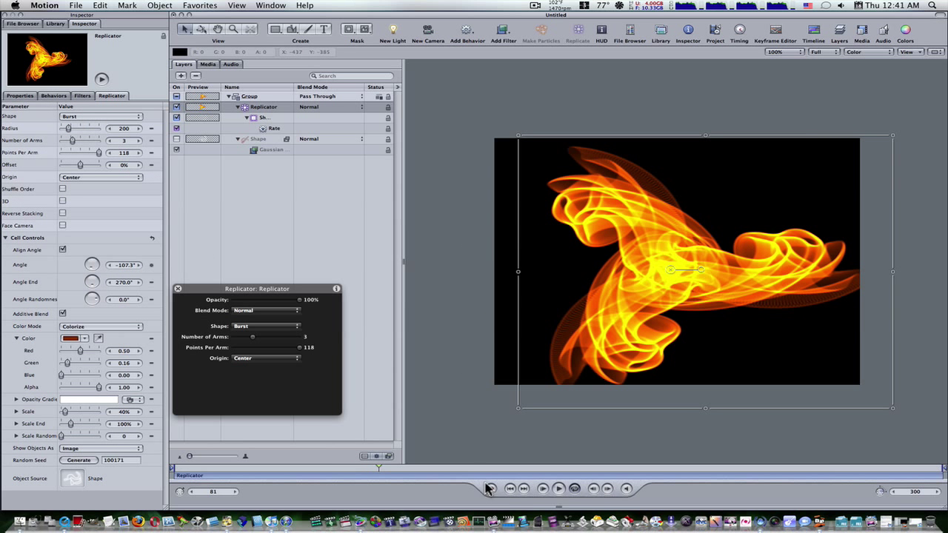
{"action": "left_click", "coordinate": [559, 489]}
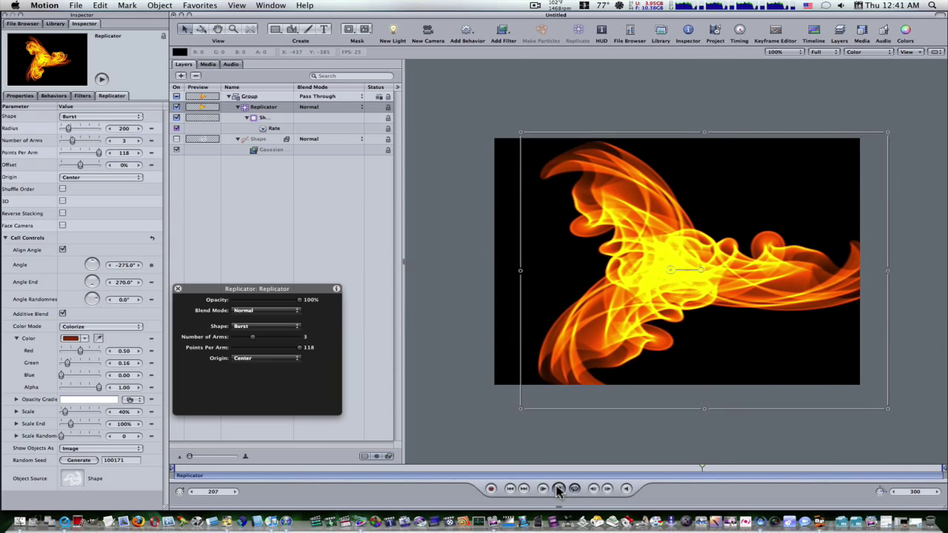
{"action": "left_click", "coordinate": [558, 489]}
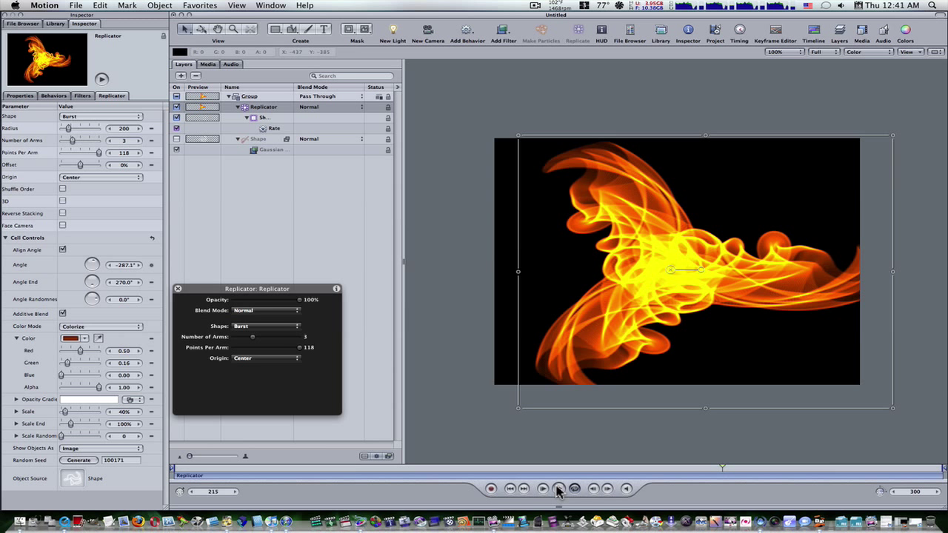
Duplicate the burst group, rotate the copy clockwise by about 48° and preview the combined animation.
{"action": "left_click", "coordinate": [207, 97]}
{"action": "key", "text": "super+d"}
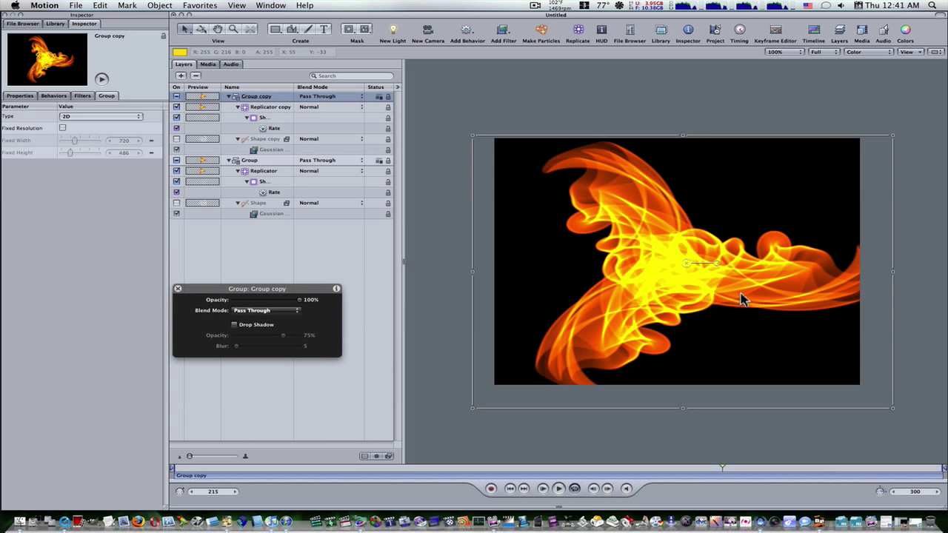
{"action": "left_click_drag", "start_coordinate": [718, 264], "coordinate": [716, 297]}
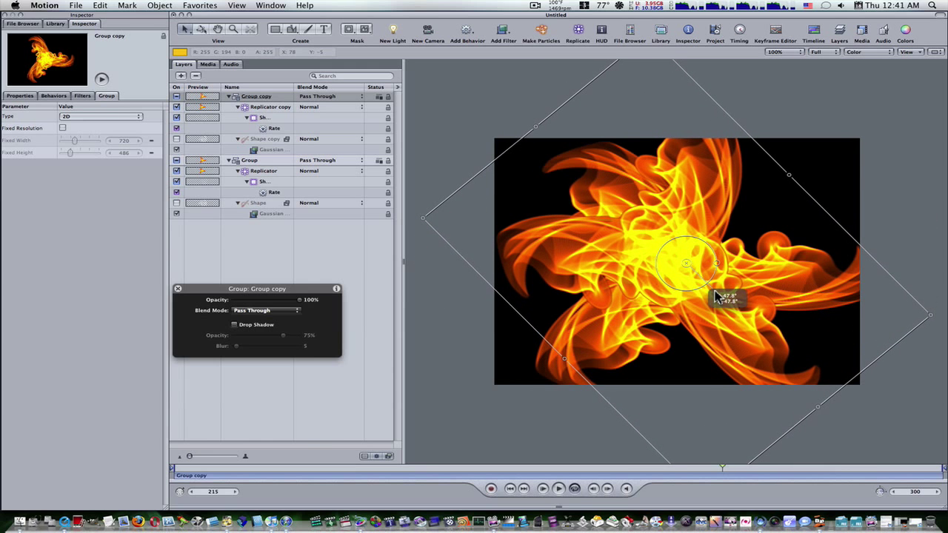
{"action": "left_click", "coordinate": [559, 489]}
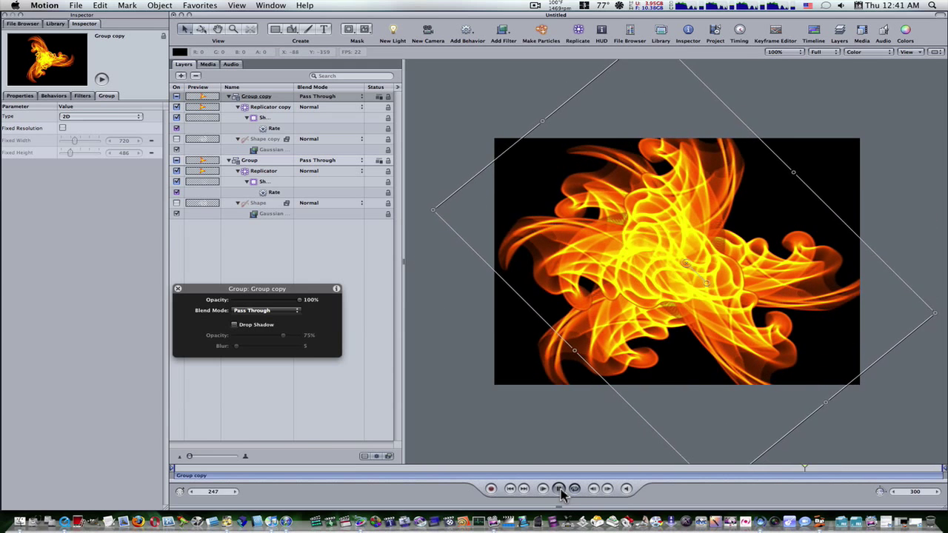
{"action": "key", "text": "space"}
Undo the last change and hide the duplicated group.
{"action": "key", "text": "super+z"}
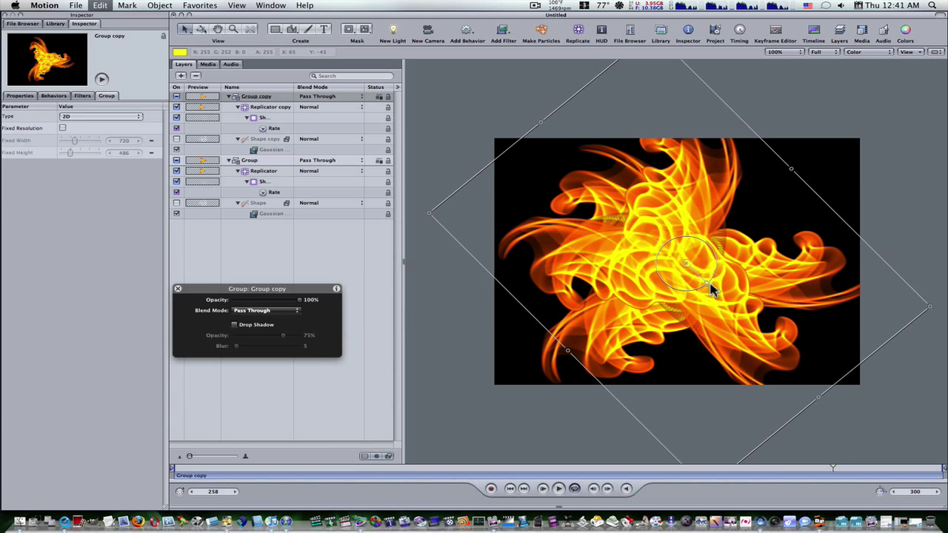
{"action": "left_click", "coordinate": [176, 96]}
Set the original replicator's cell color to a purple-blue of red 0.27, green 0.23 and blue 0.69, and preview the animation.
{"action": "left_click", "coordinate": [268, 171]}
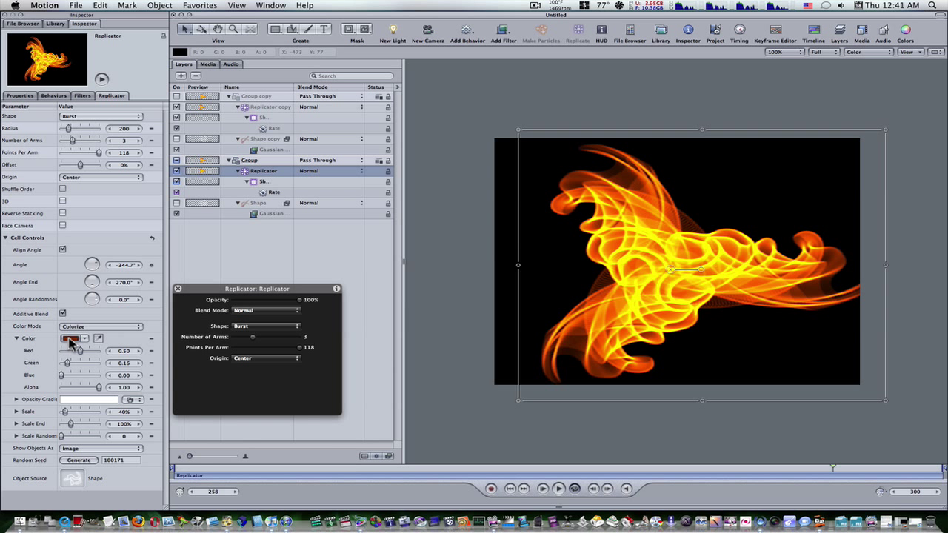
{"action": "left_click", "coordinate": [72, 343]}
{"action": "left_click_drag", "start_coordinate": [348, 267], "coordinate": [354, 250]}
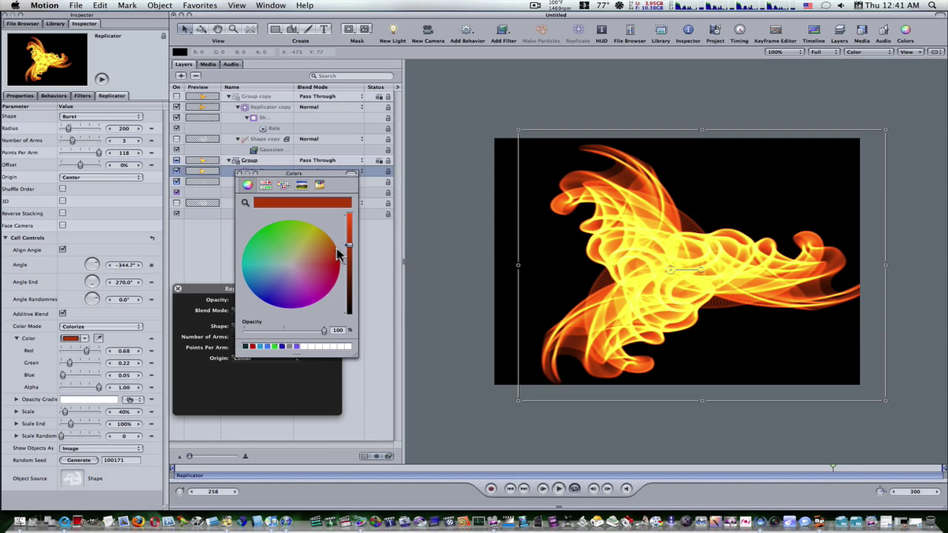
{"action": "left_click", "coordinate": [275, 290]}
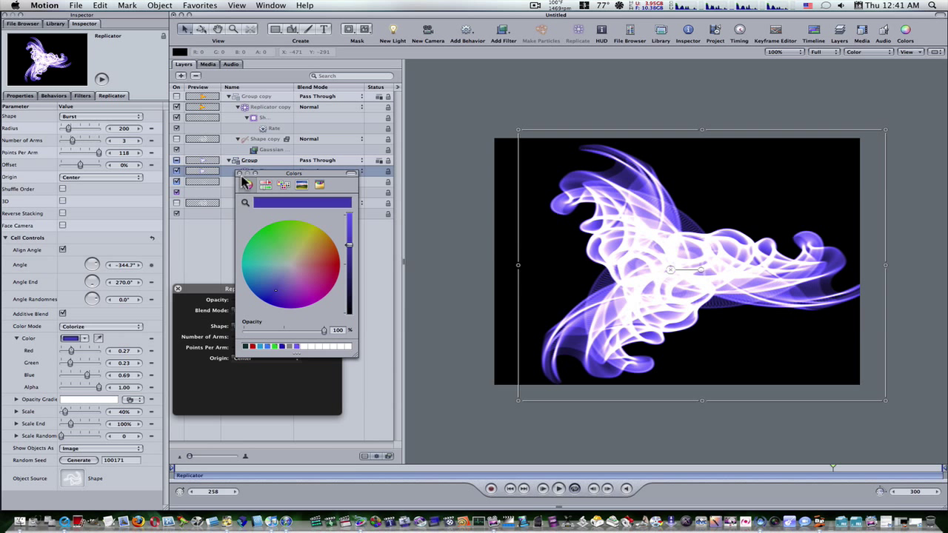
{"action": "left_click", "coordinate": [240, 173]}
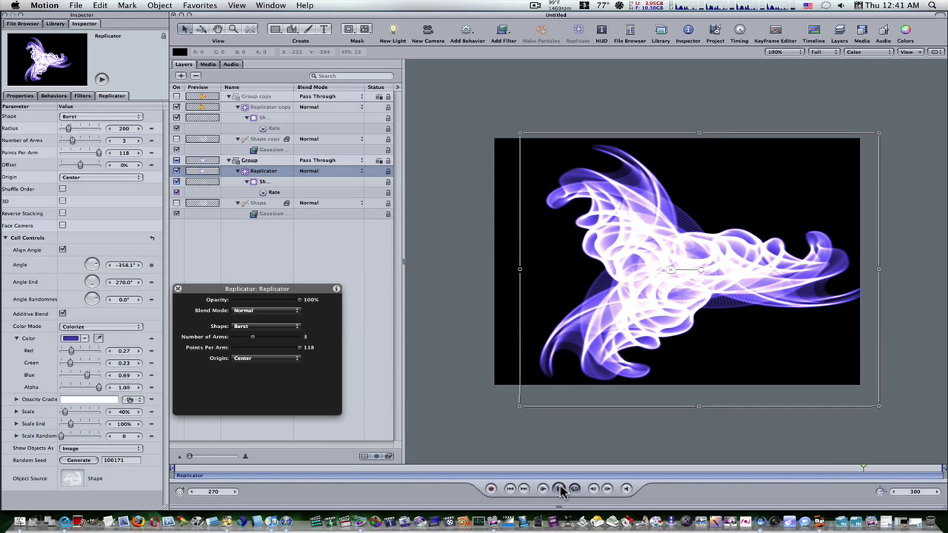
{"action": "key", "text": "space"}
Try the Circle shape for the replicator, return it to Wave and play the animation.
{"action": "left_click", "coordinate": [116, 117]}
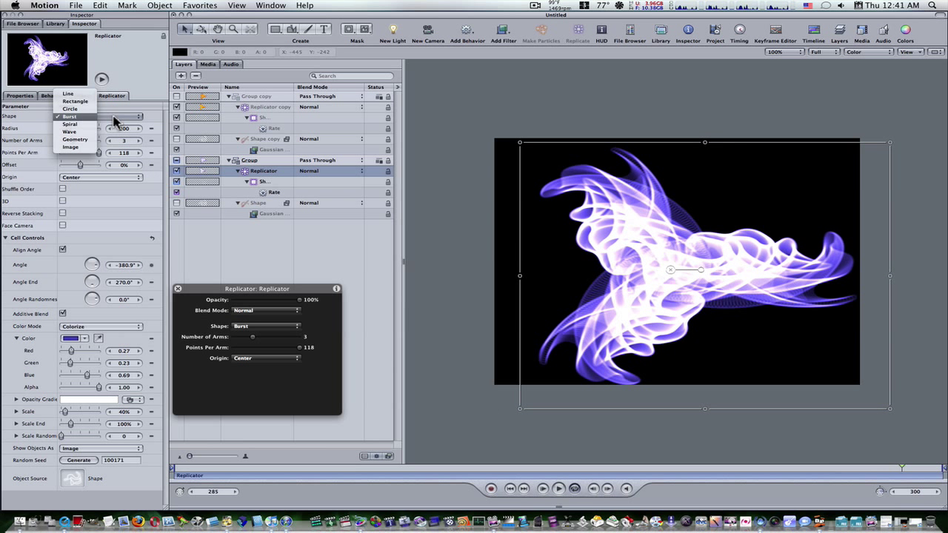
{"action": "left_click", "coordinate": [71, 109]}
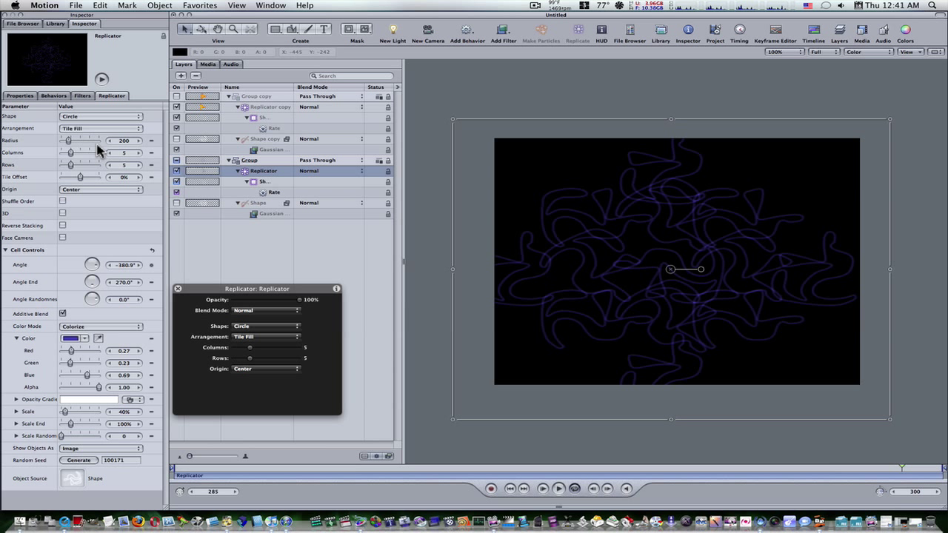
{"action": "left_click", "coordinate": [100, 116]}
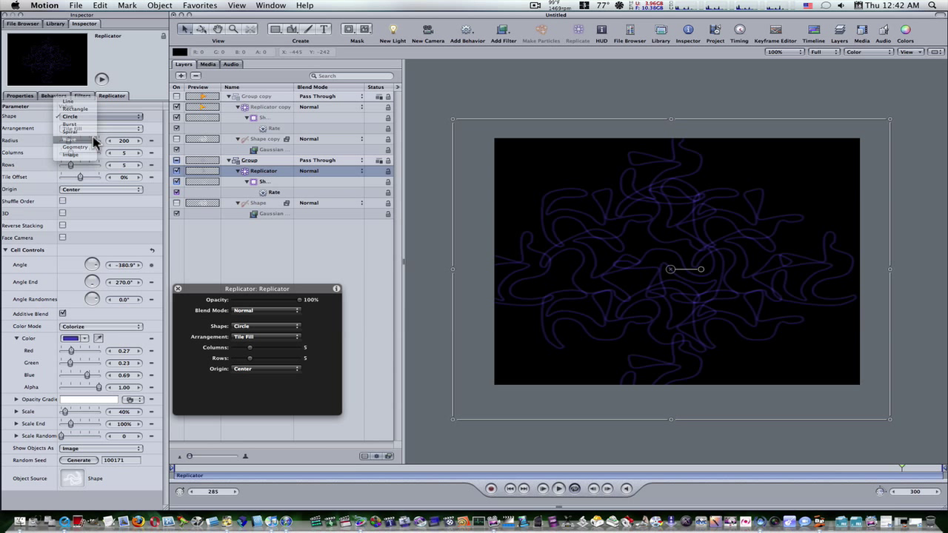
{"action": "left_click", "coordinate": [93, 140]}
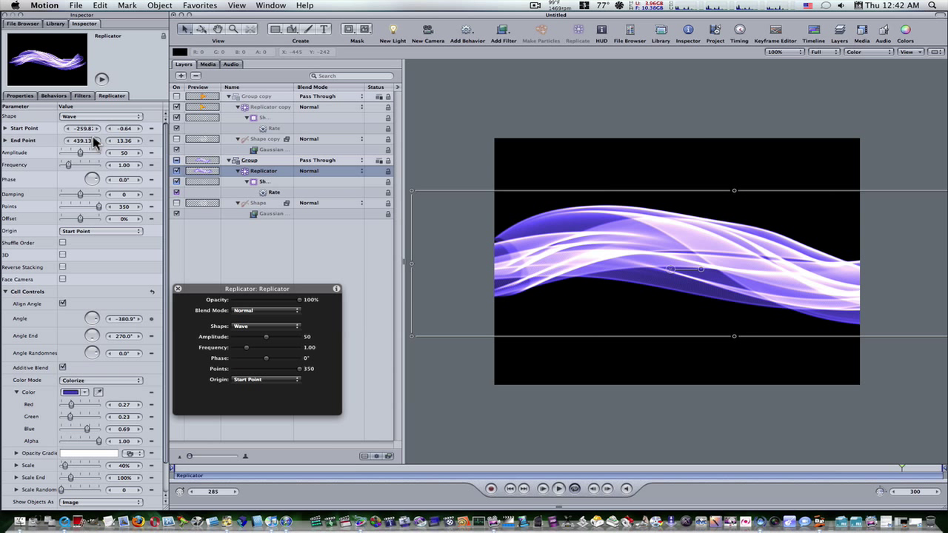
{"action": "left_click", "coordinate": [558, 489]}
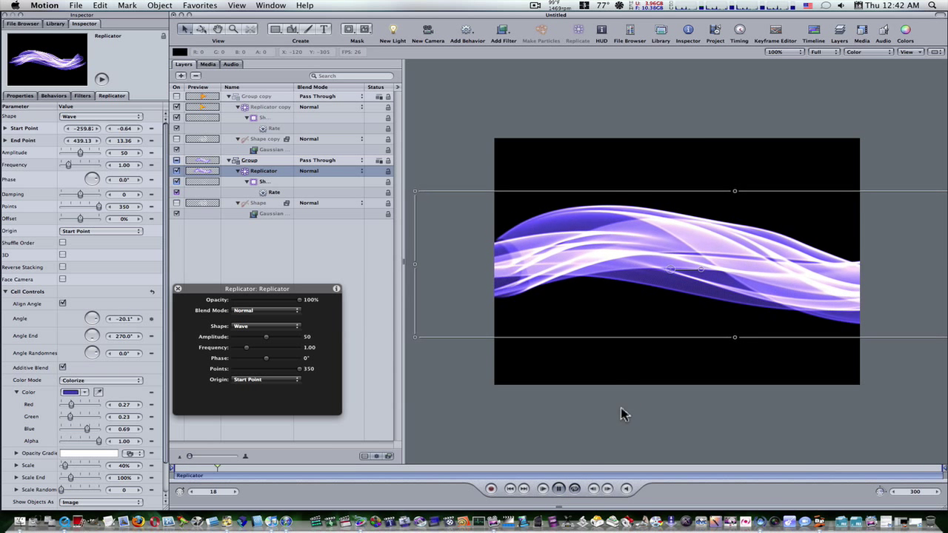